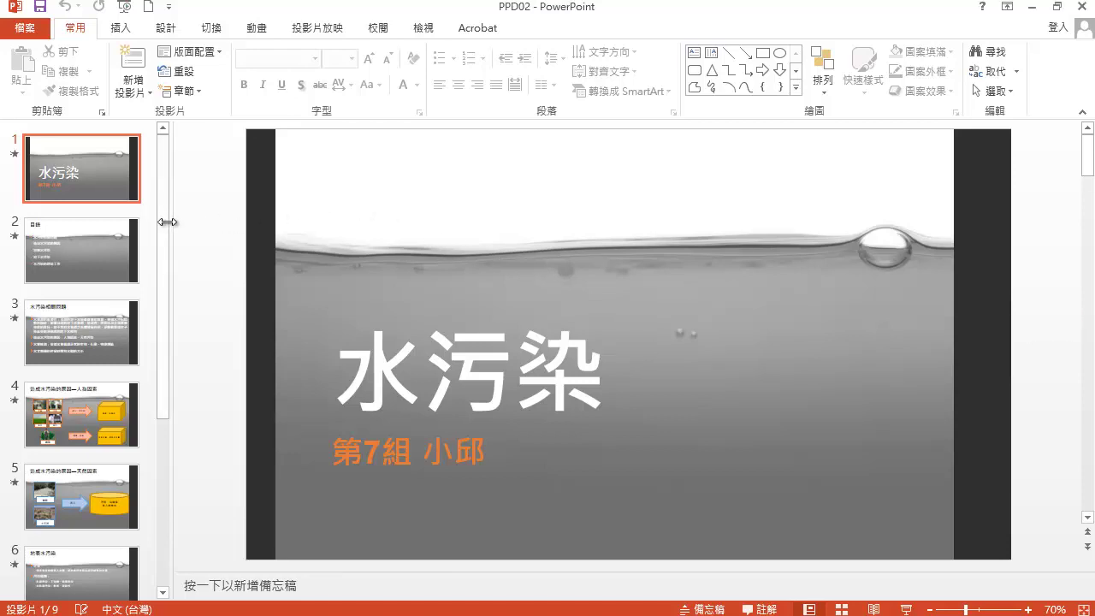
Step: Narrow the slide thumbnail pane to widen the editing area, then select the title slide
drag(169, 222, 105, 225)
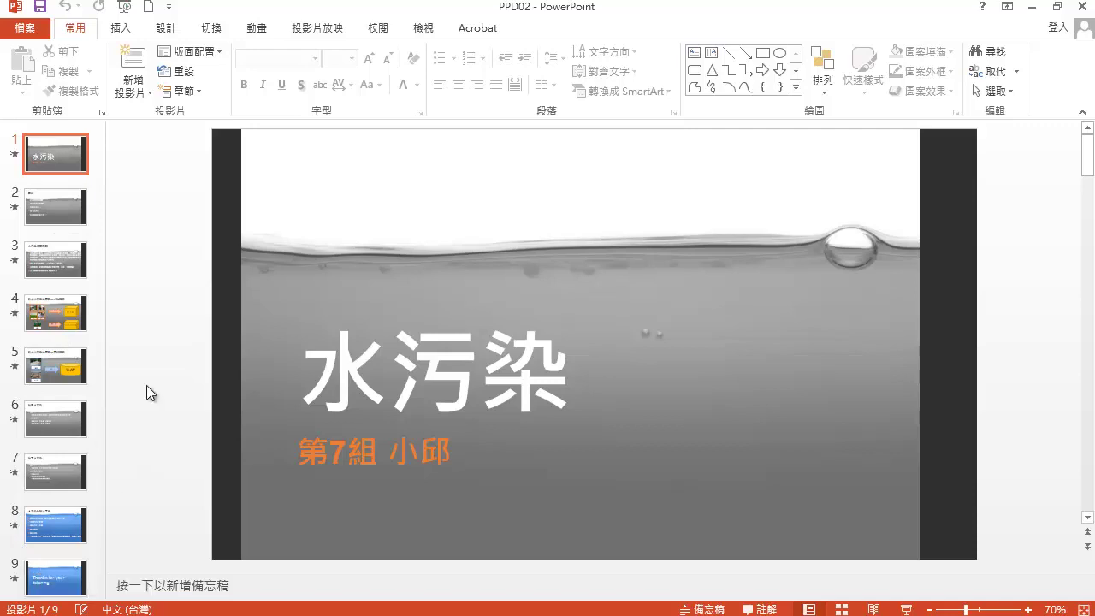
click(67, 161)
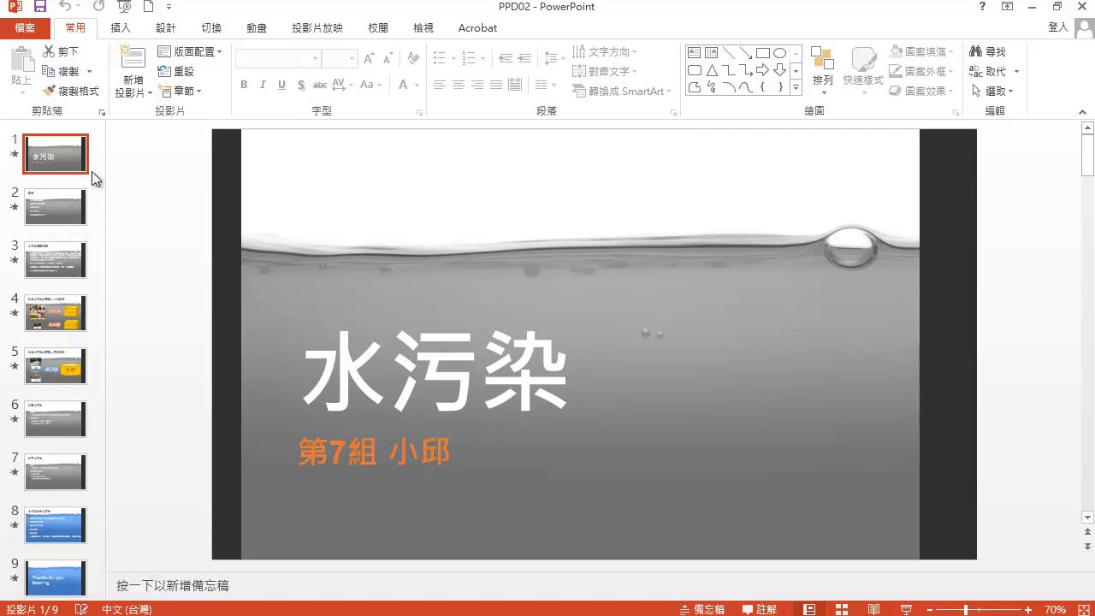
Step: Select slides 1–7 and set their background picture offset to X 0 pt and Y -50 pt
shift+click(69, 474)
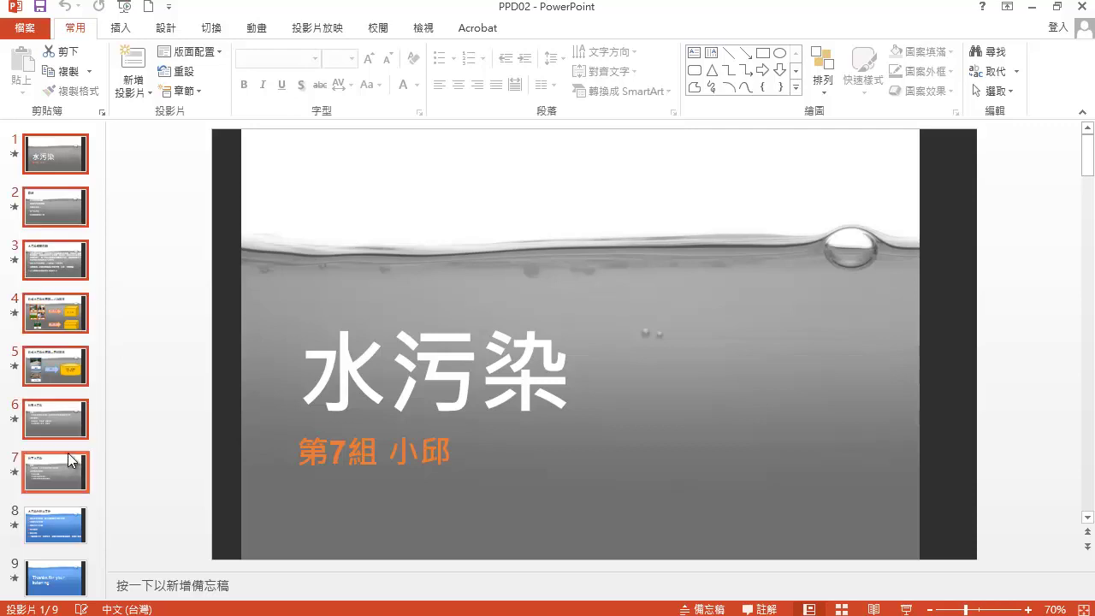
click(168, 29)
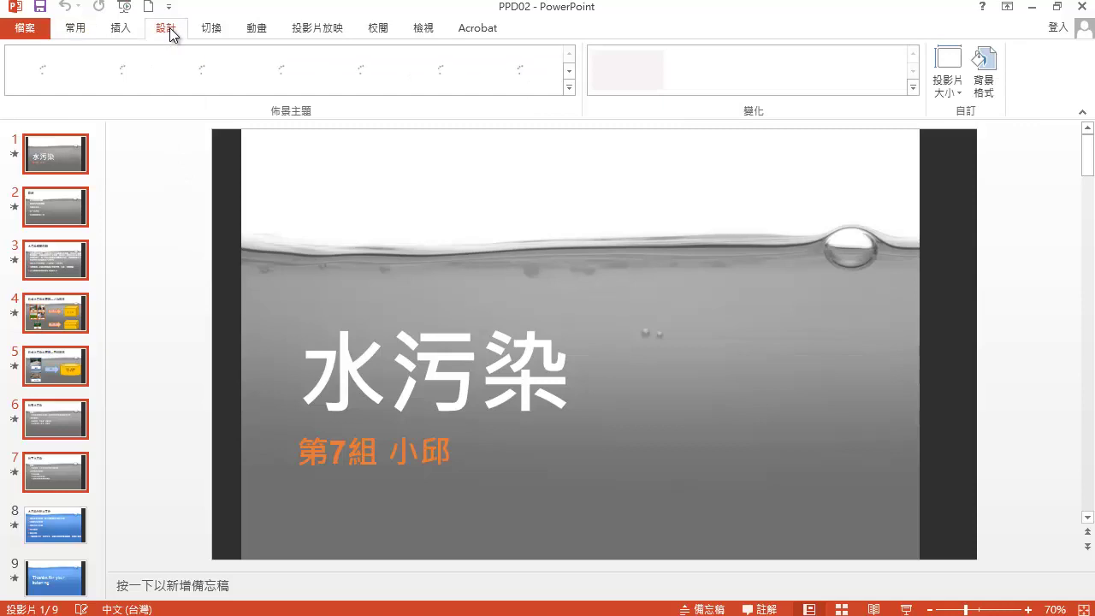
click(986, 90)
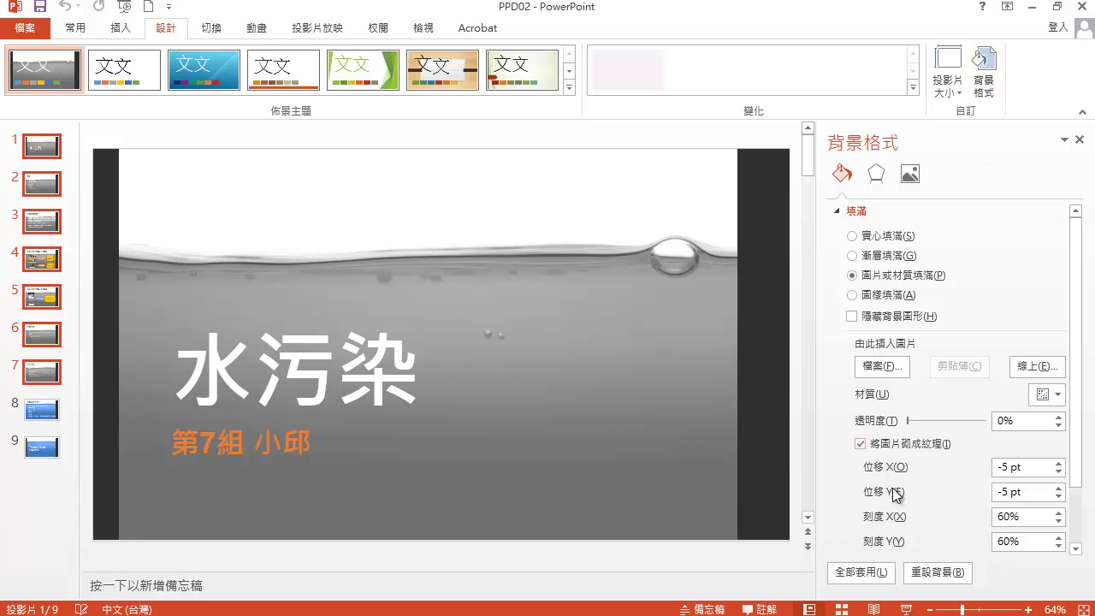
drag(1010, 469, 982, 469)
text(0)
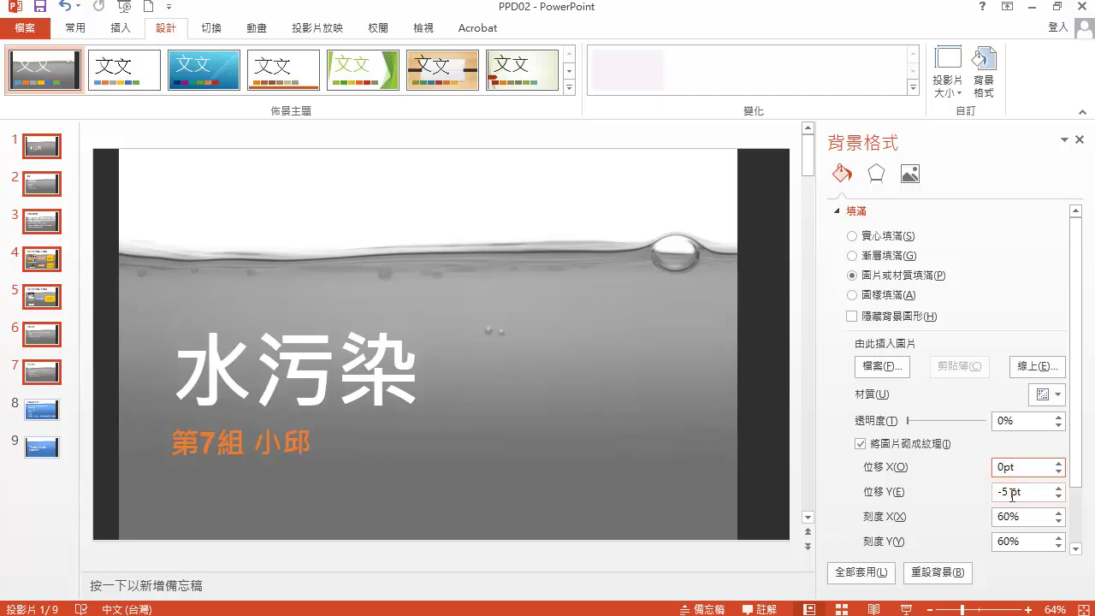
click(1011, 493)
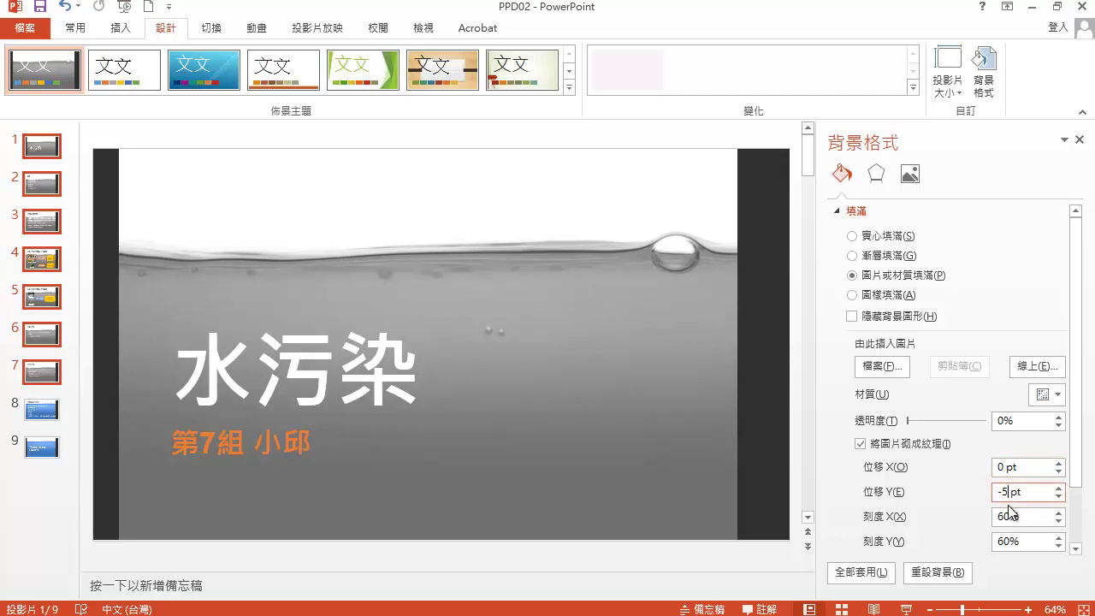
text(0)
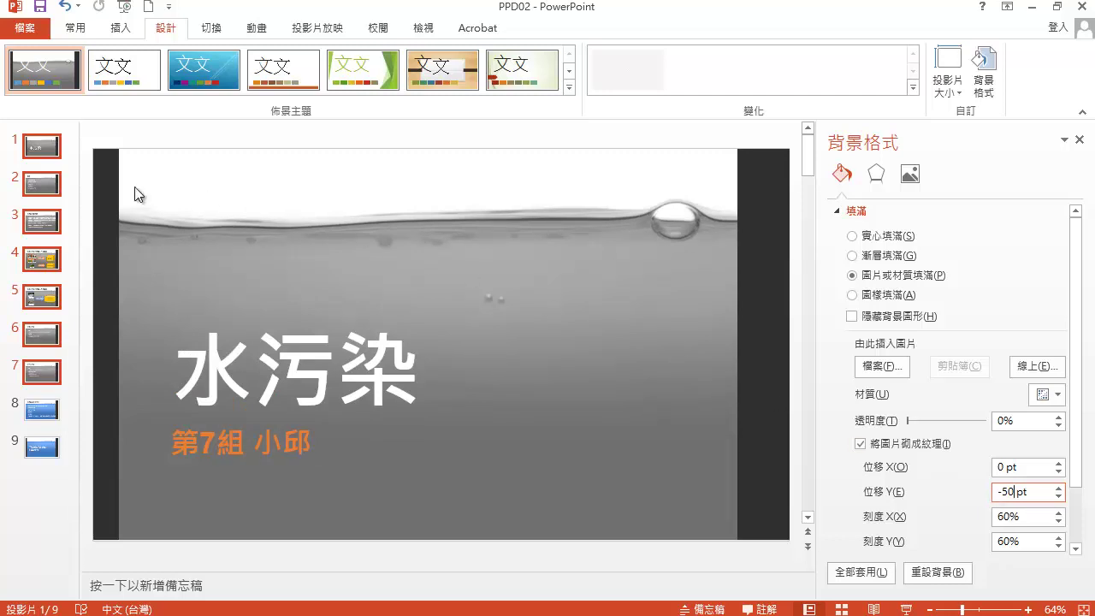
click(34, 186)
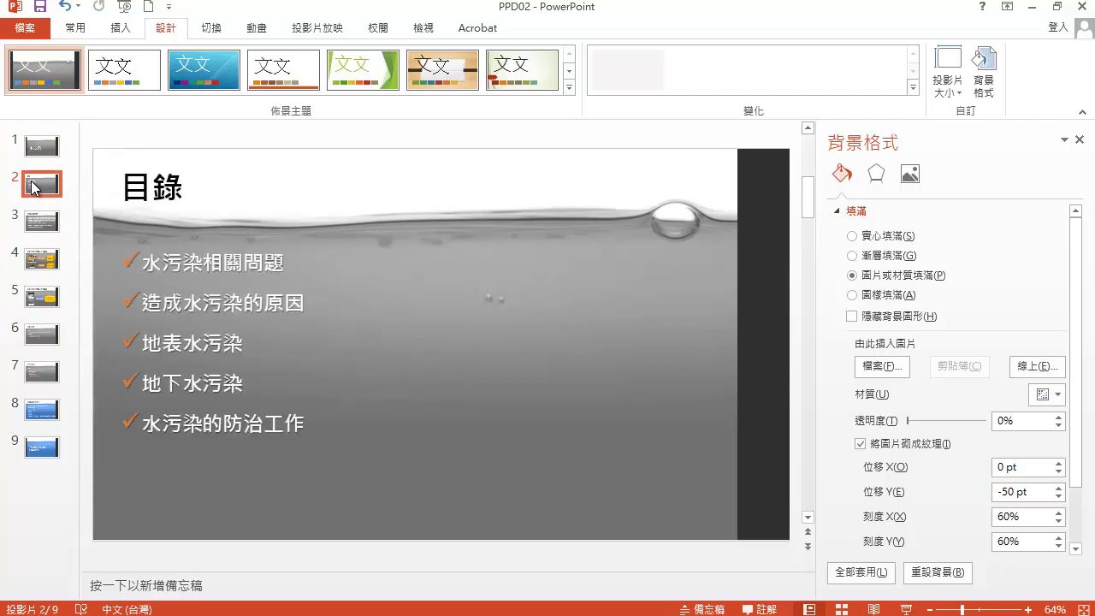
Step: Select the whole bullet text box on the 目錄 slide and open the Bullets dropdown
click(286, 299)
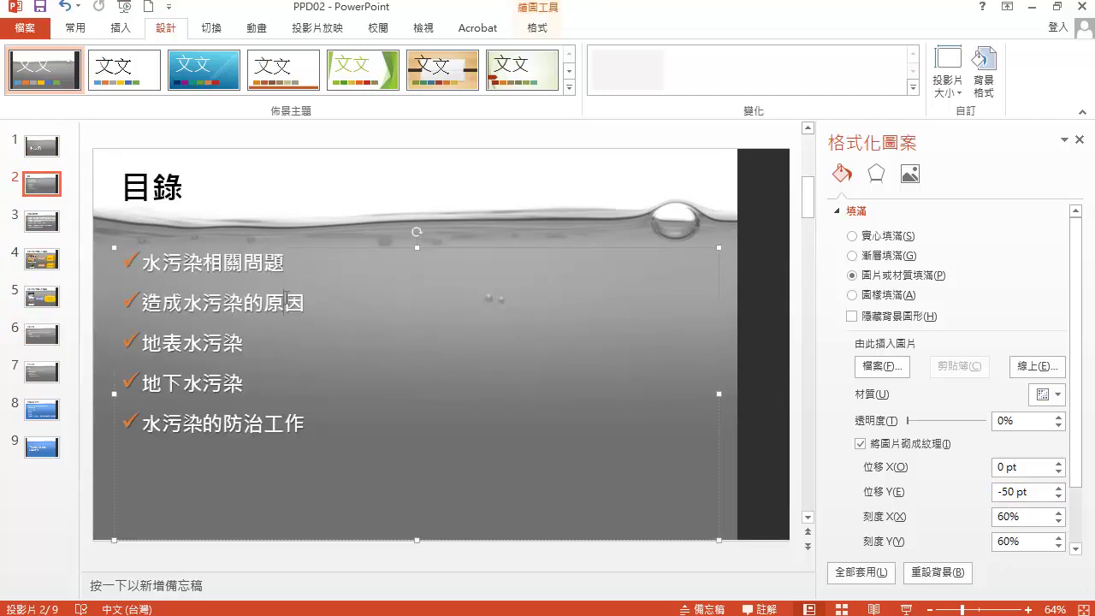
click(369, 249)
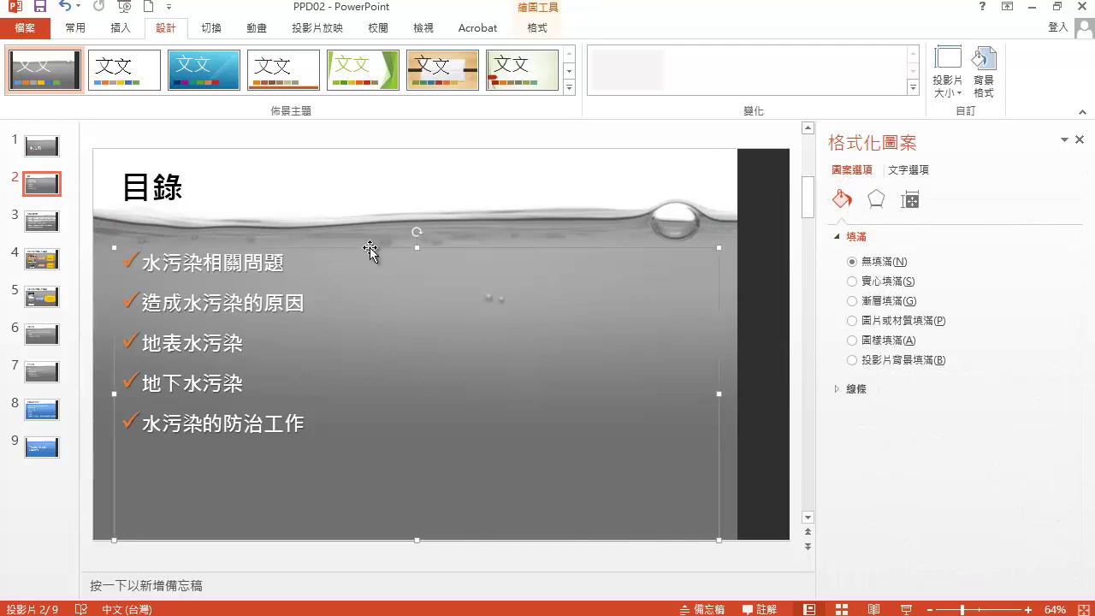
click(79, 31)
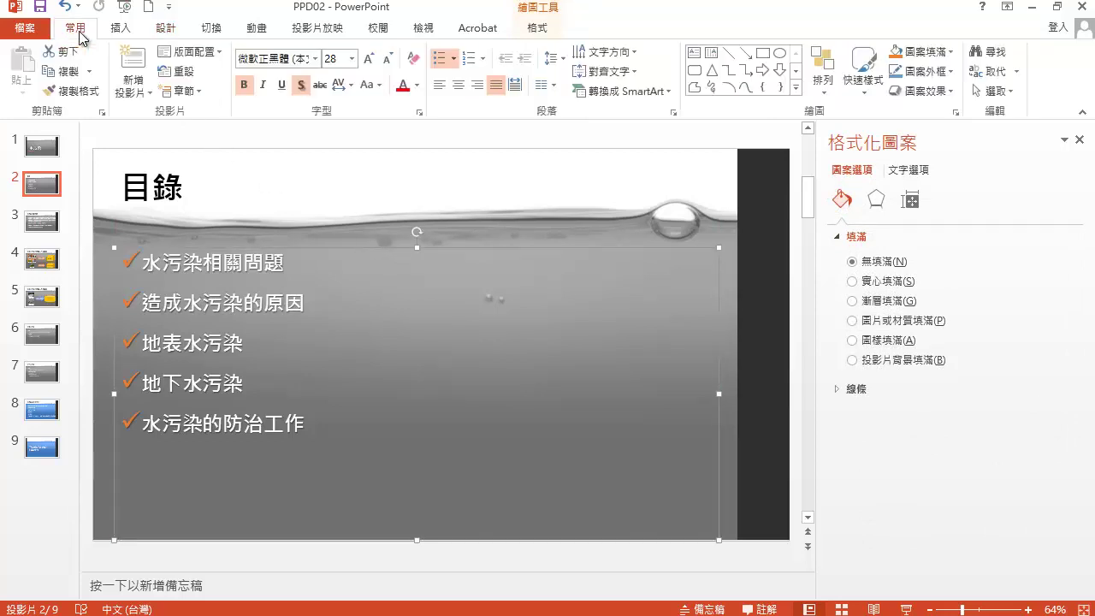
click(454, 60)
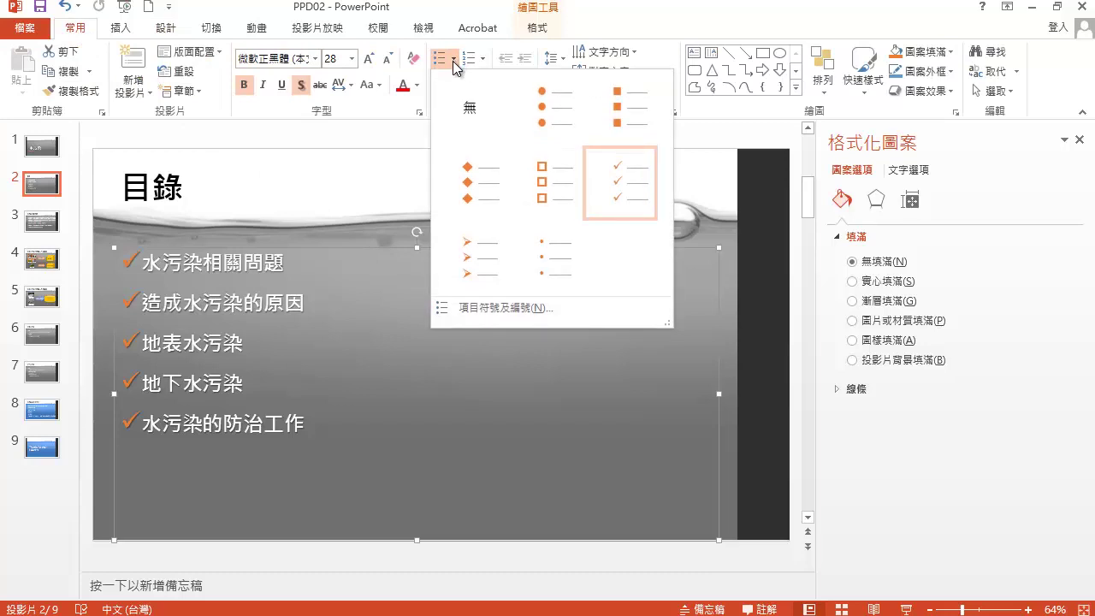
Step: Customize the 目錄 list bullets to the 25BA right-pointing triangle in Accent 1 blue
click(513, 310)
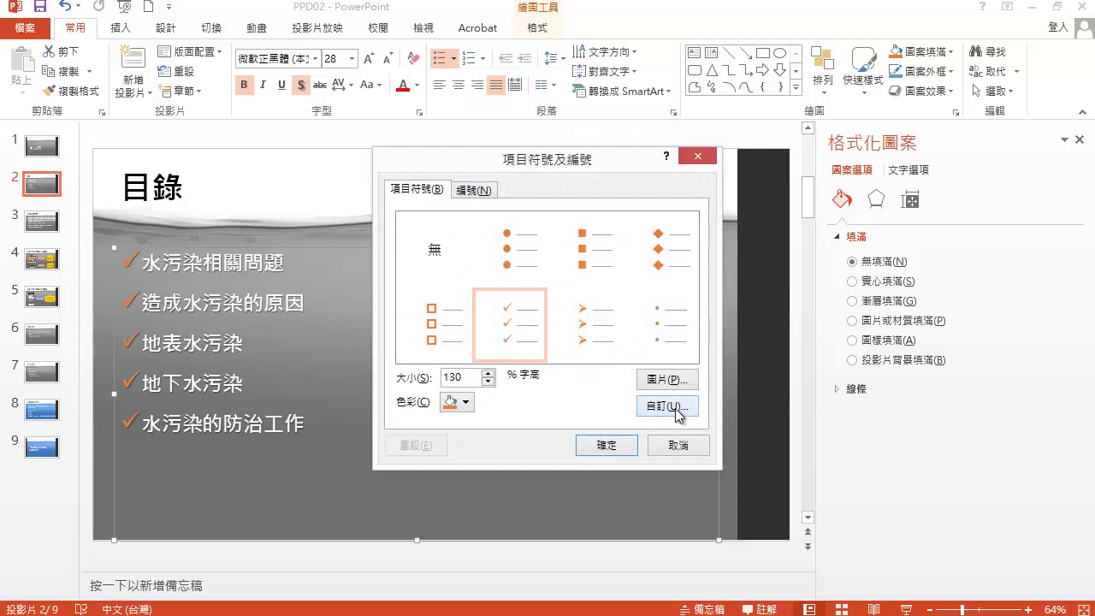
click(678, 412)
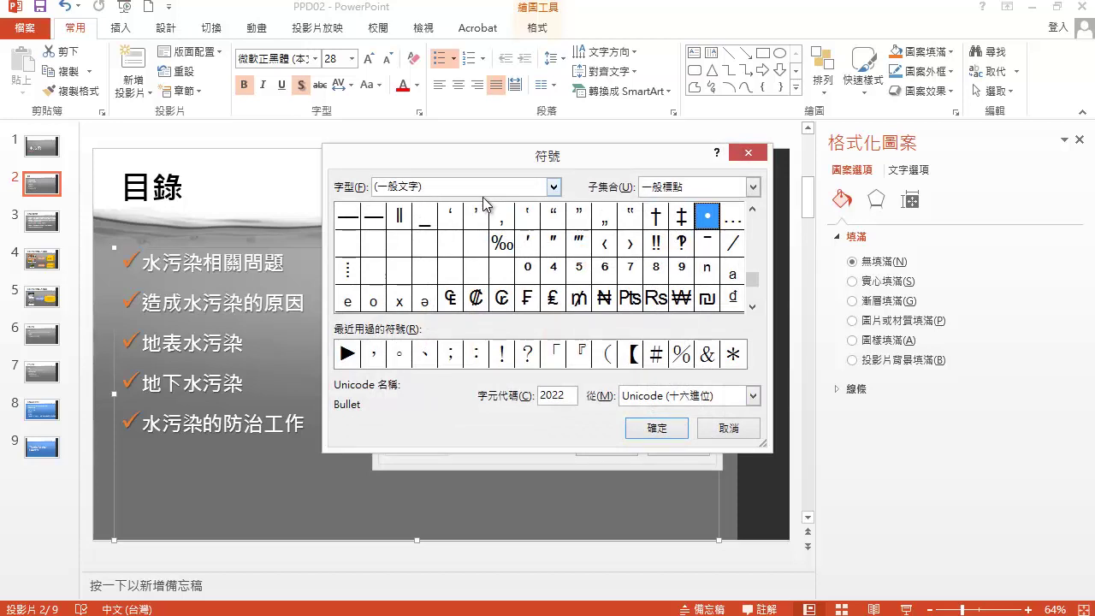
double_click(553, 394)
text(25)
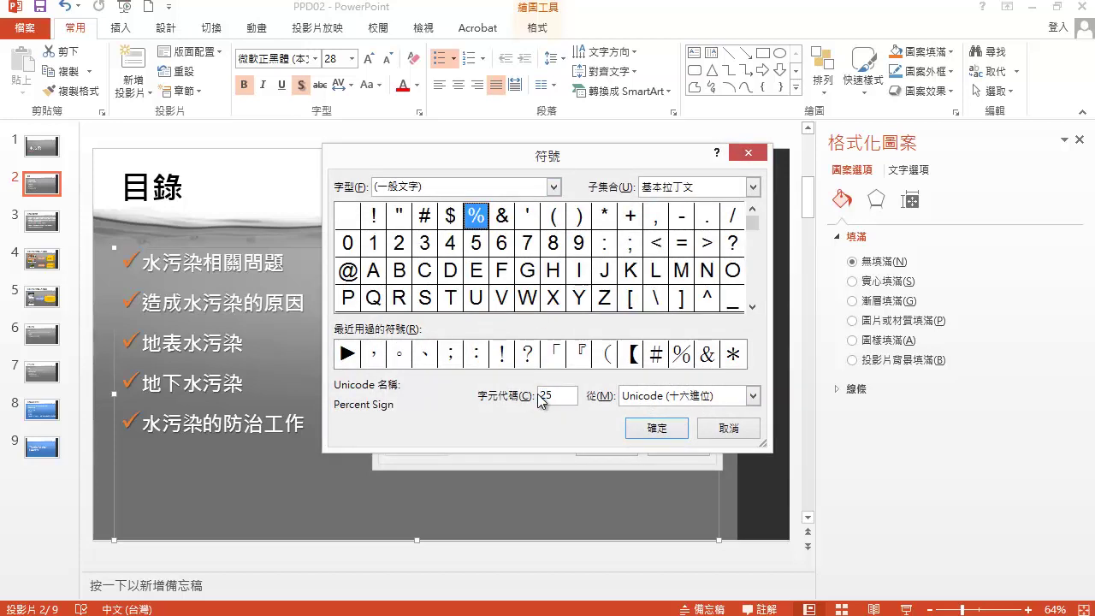
text(BA)
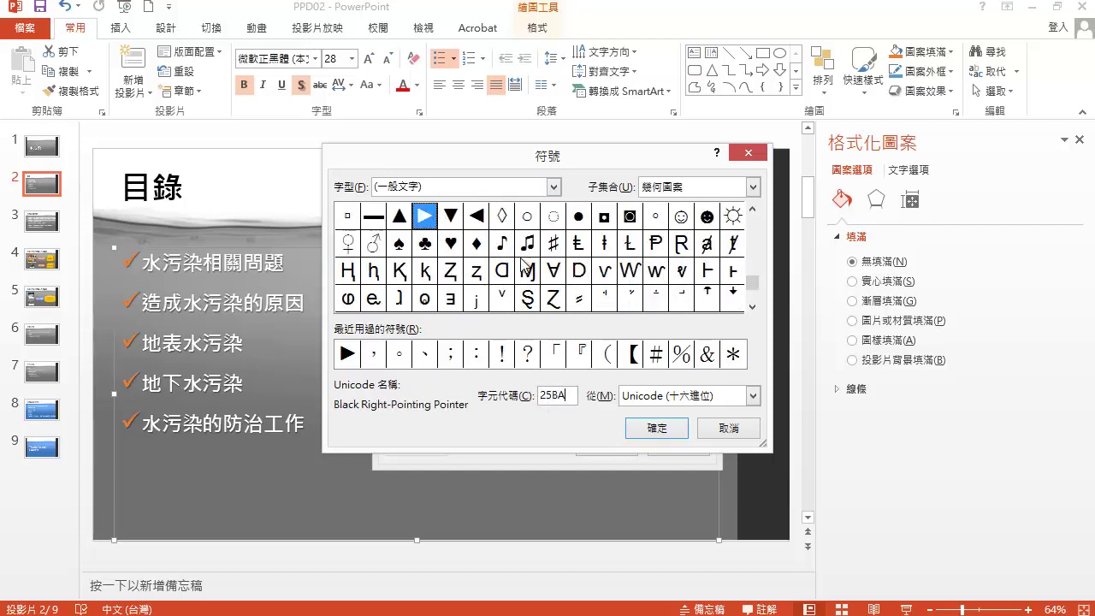
click(664, 430)
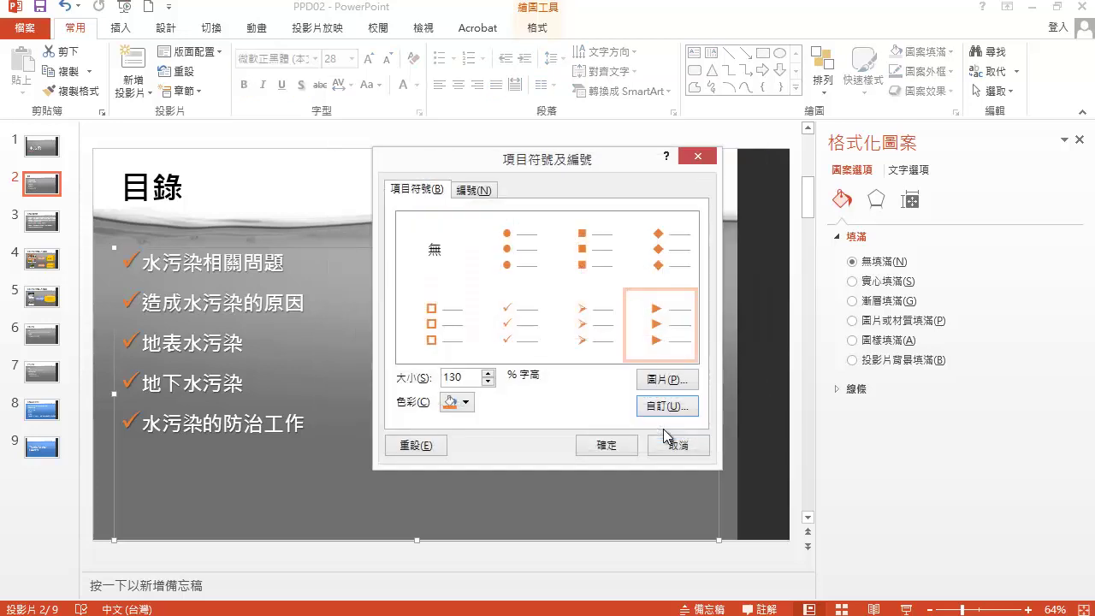
click(466, 402)
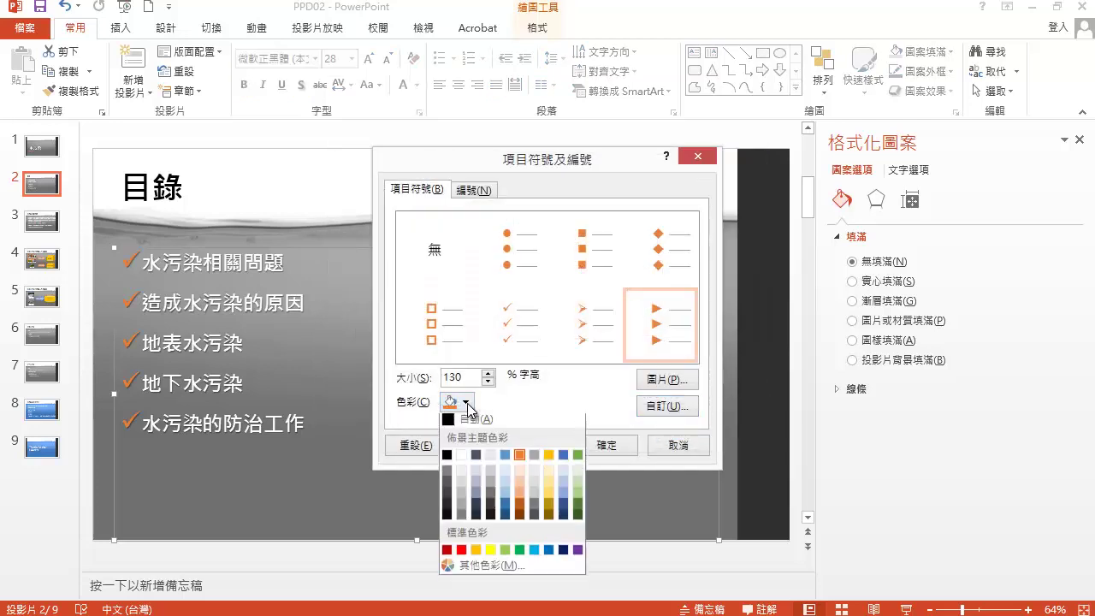
click(506, 458)
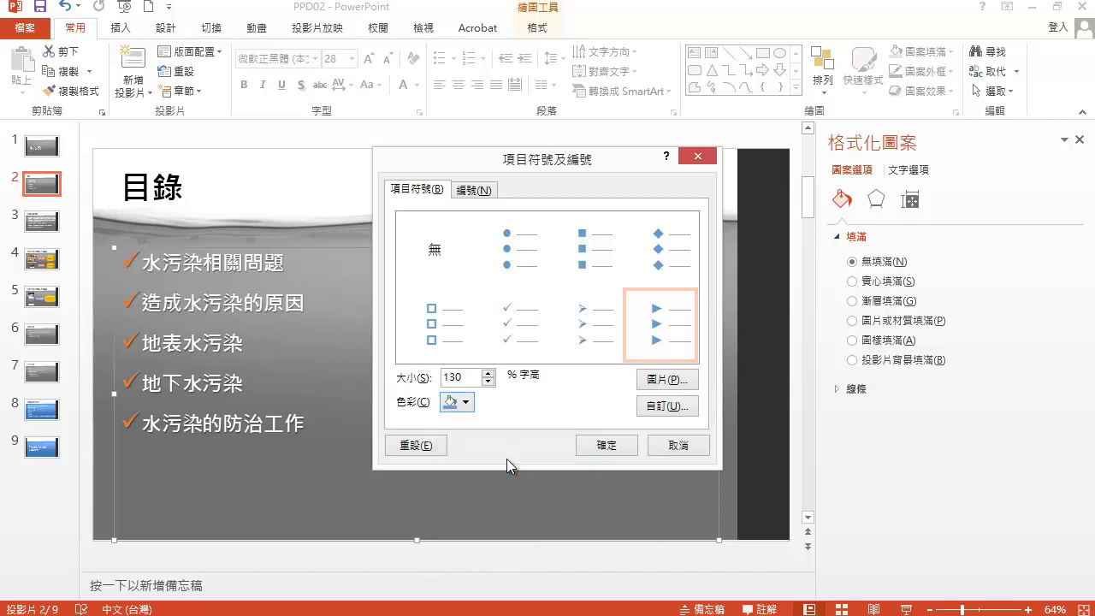
click(613, 452)
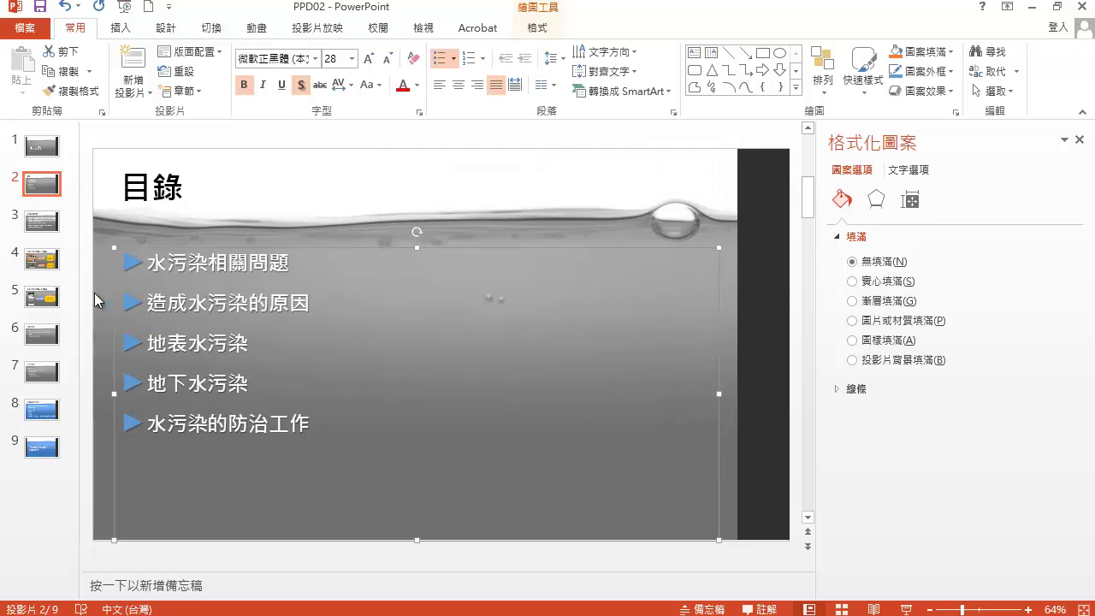
Step: Change both yellow cubes on slide 4 into 32-Point Star shapes
click(45, 262)
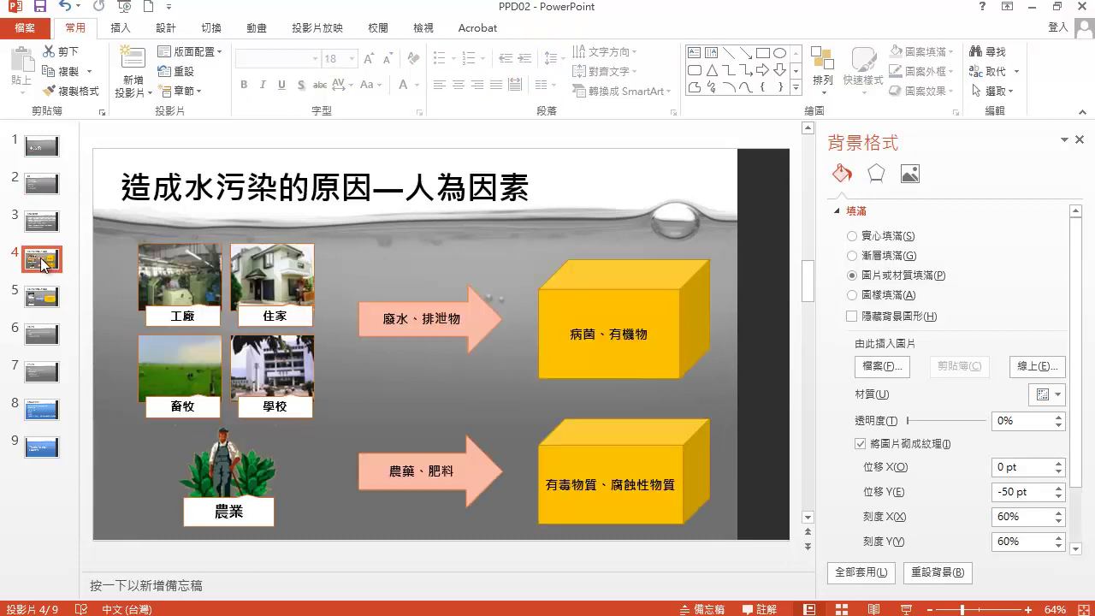
click(630, 308)
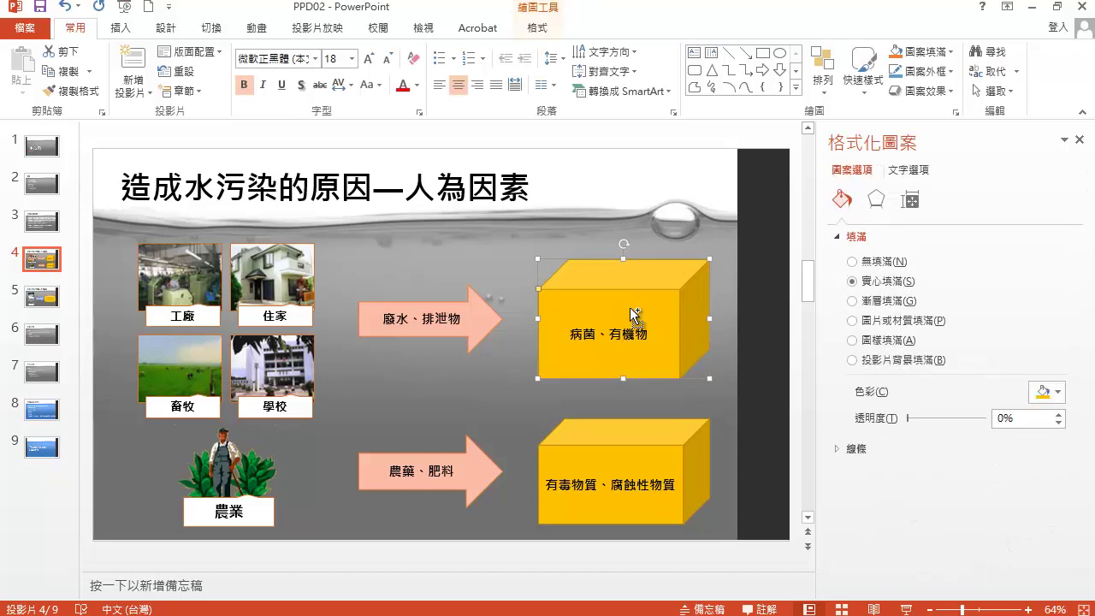
shift+click(645, 454)
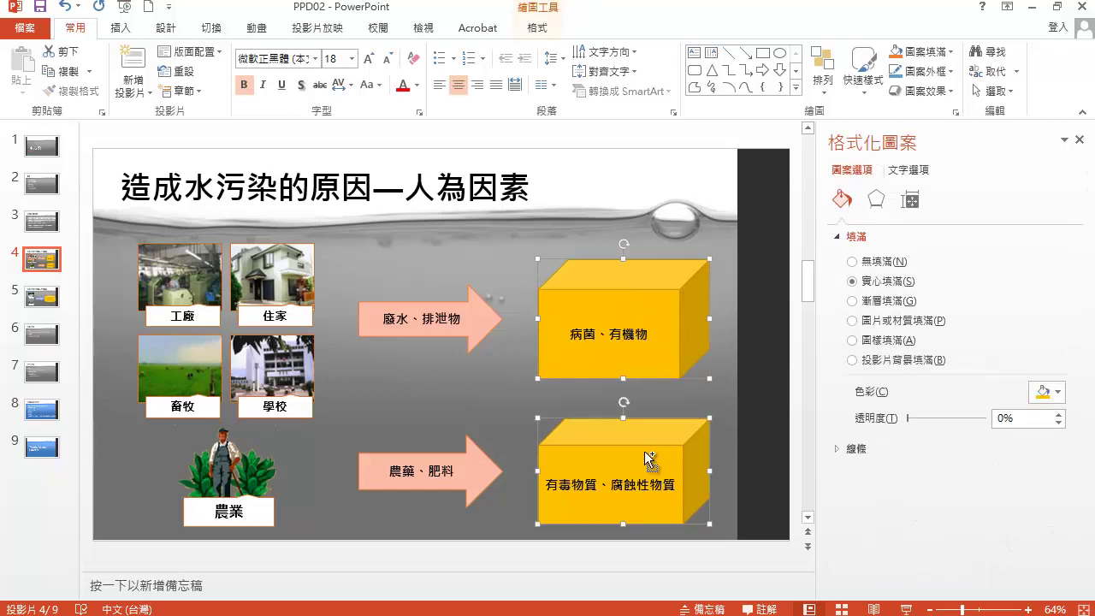
click(545, 34)
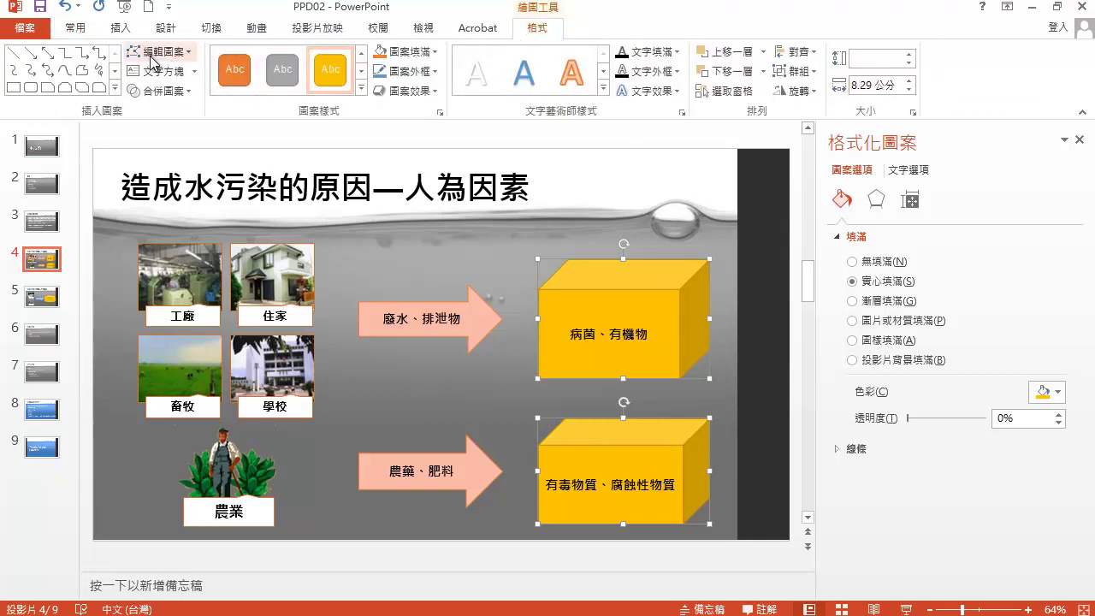
click(192, 54)
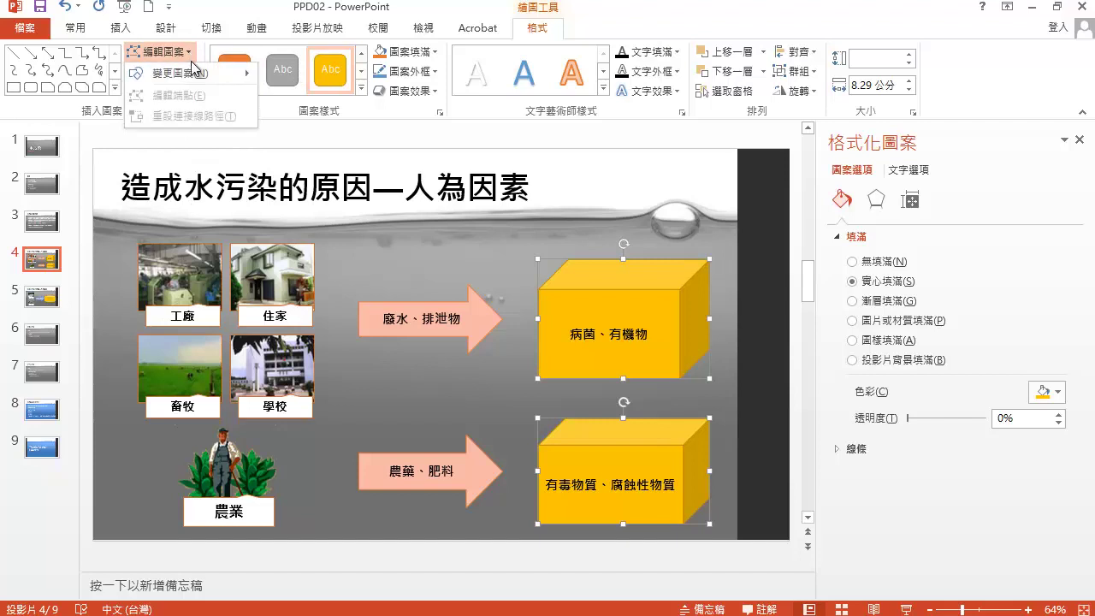
mouse_move(211, 74)
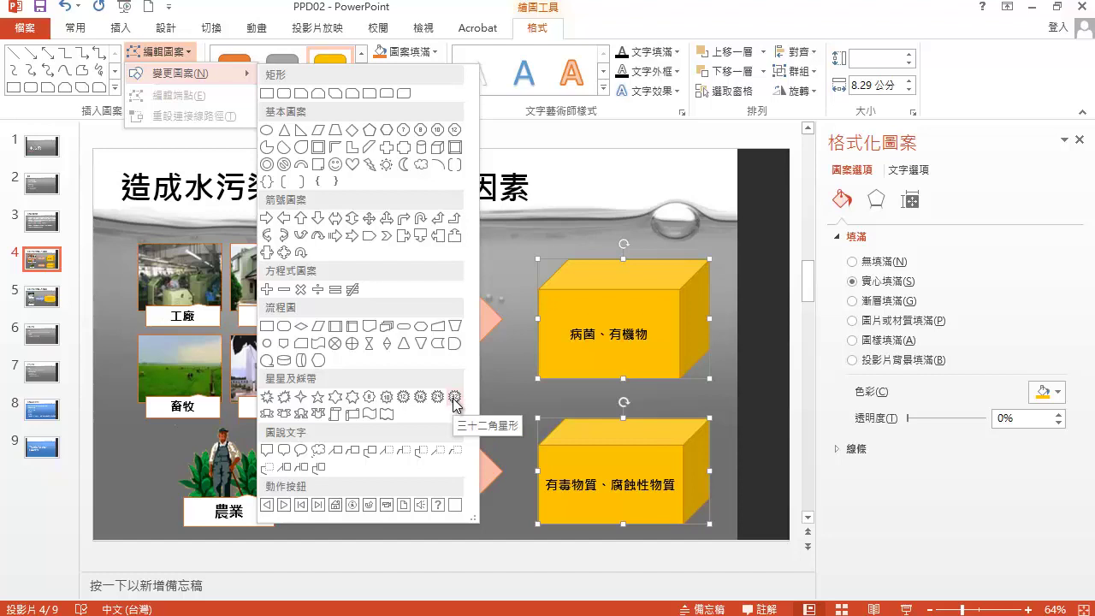
click(454, 398)
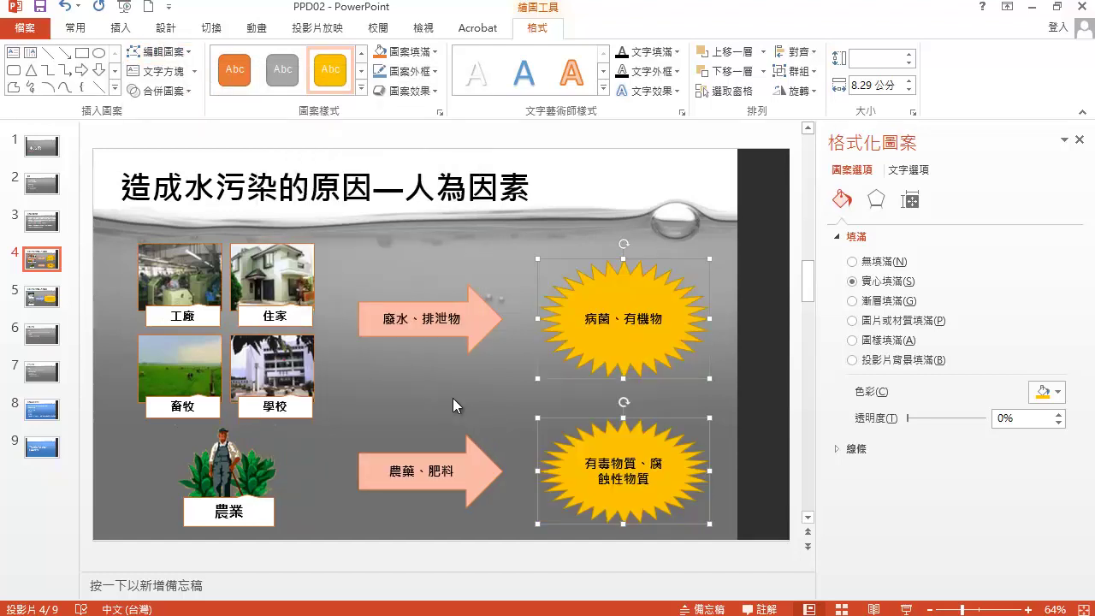
click(40, 297)
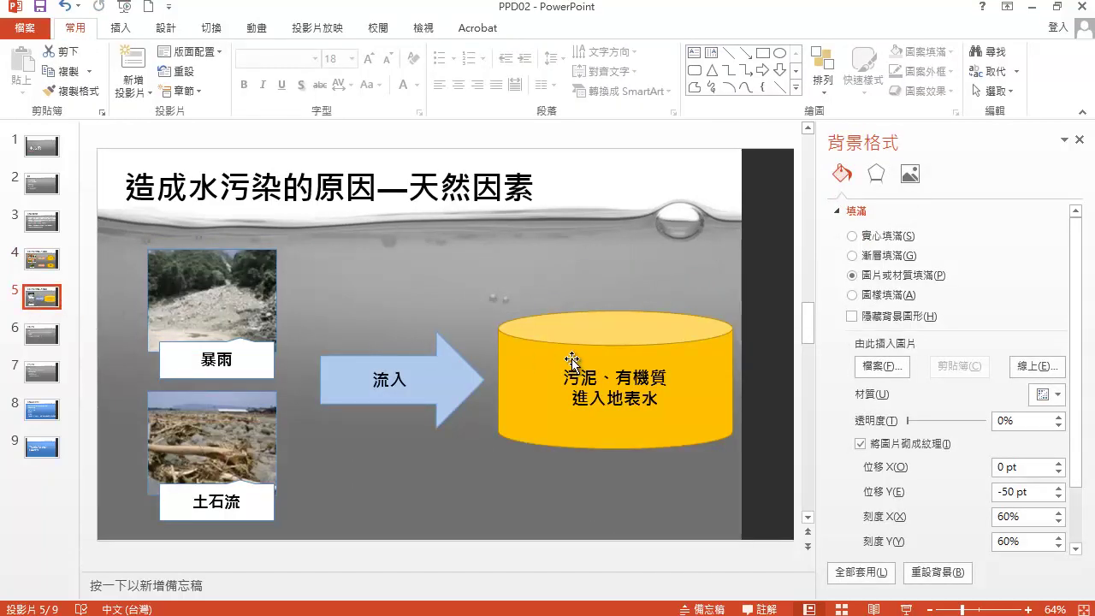
Step: Change the yellow cylinder reading 污泥、有機質進入地表水 into a 32-Point Star
click(572, 358)
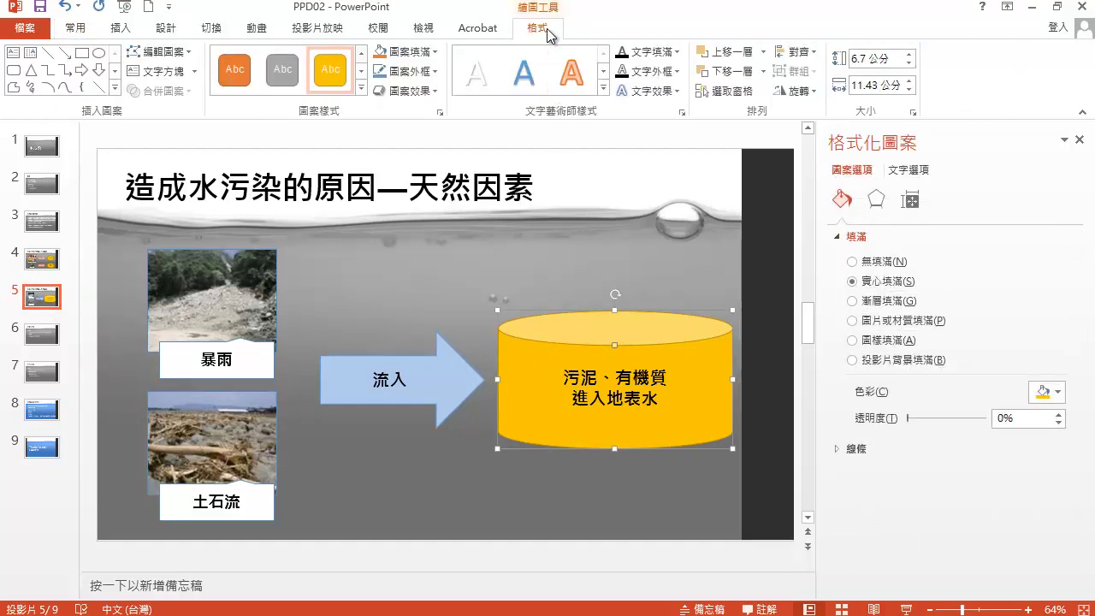
click(190, 57)
mouse_move(197, 75)
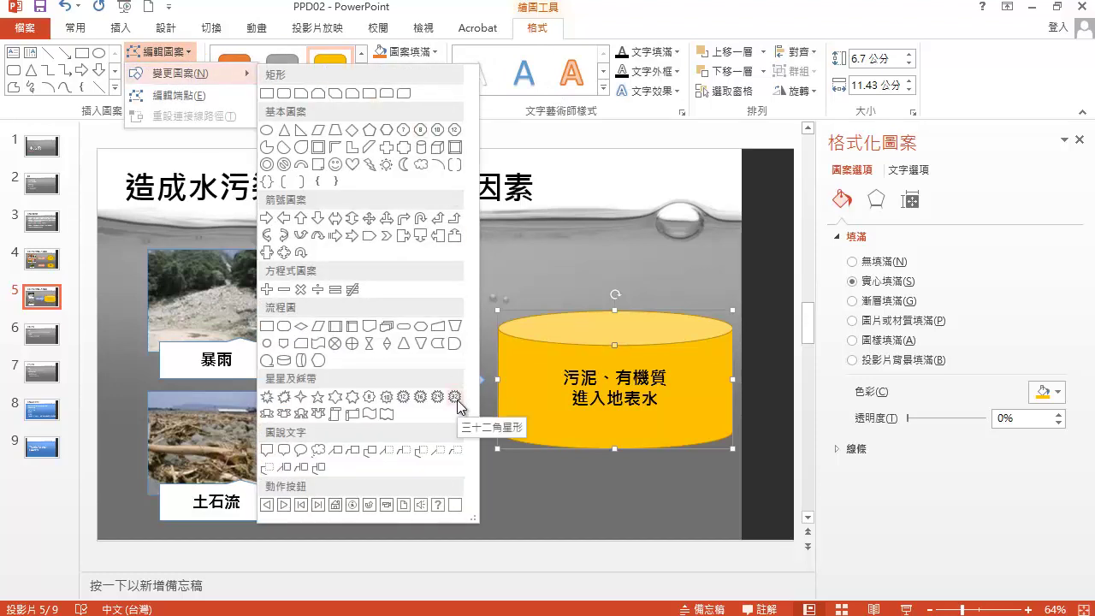
click(456, 398)
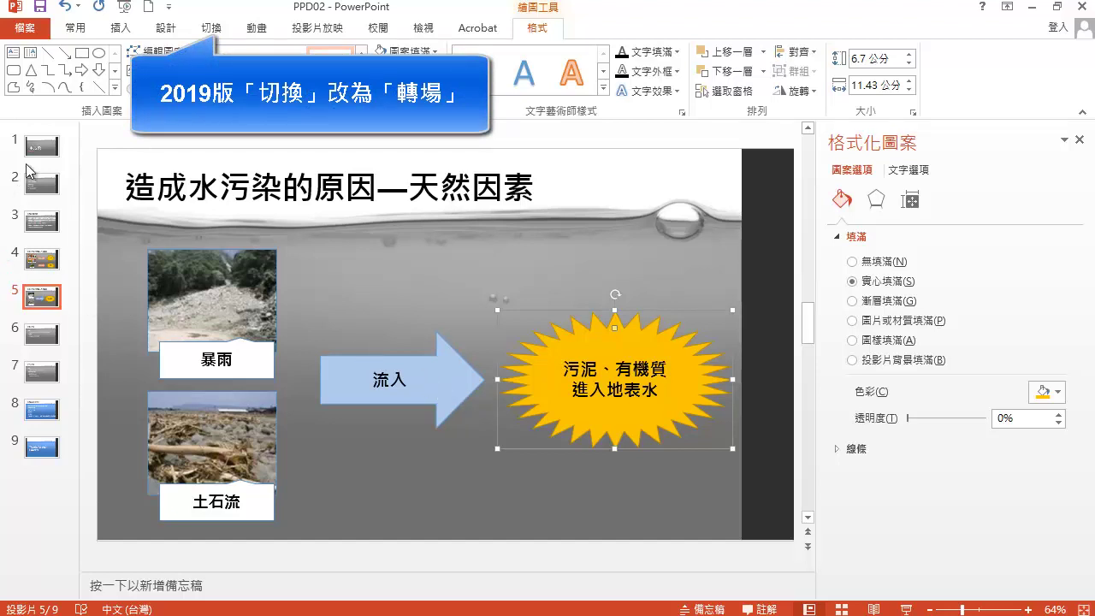
Step: Give the title slide the Cube transition with the From Left effect option
click(44, 152)
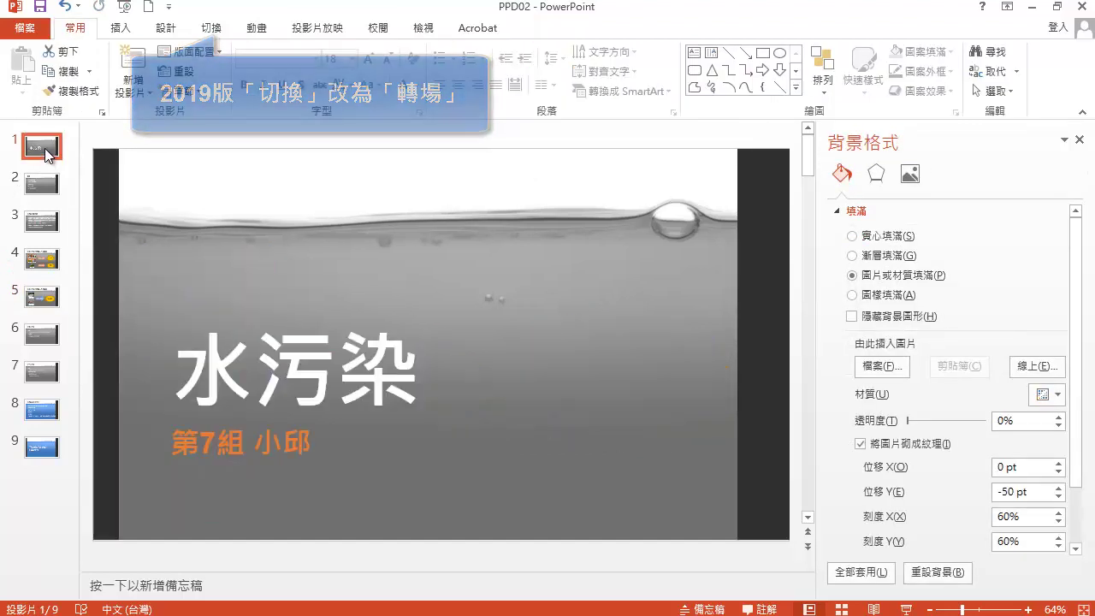
click(212, 28)
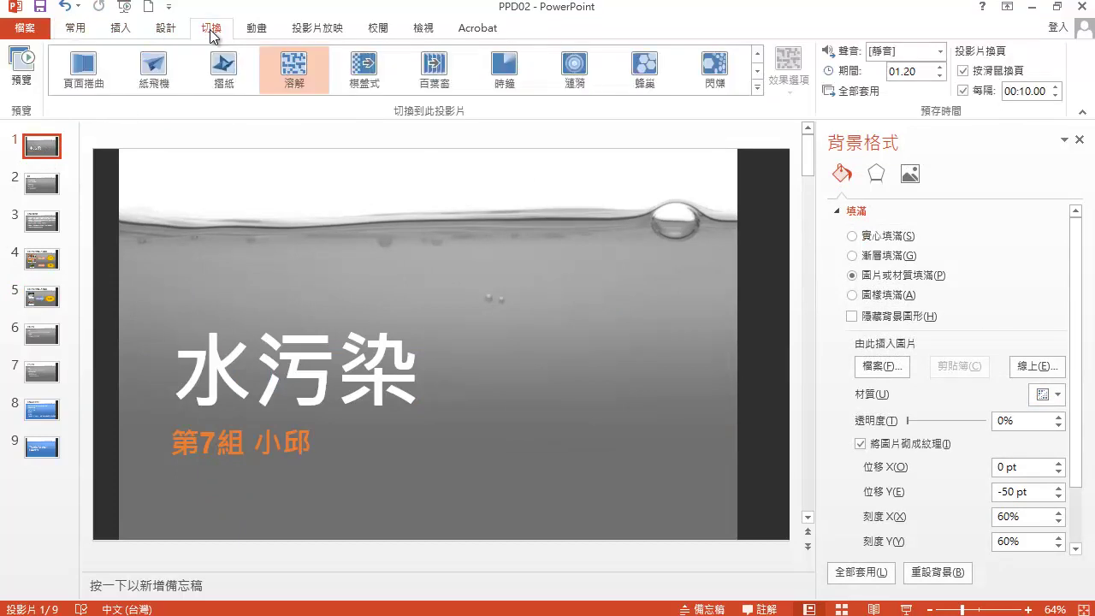
click(760, 87)
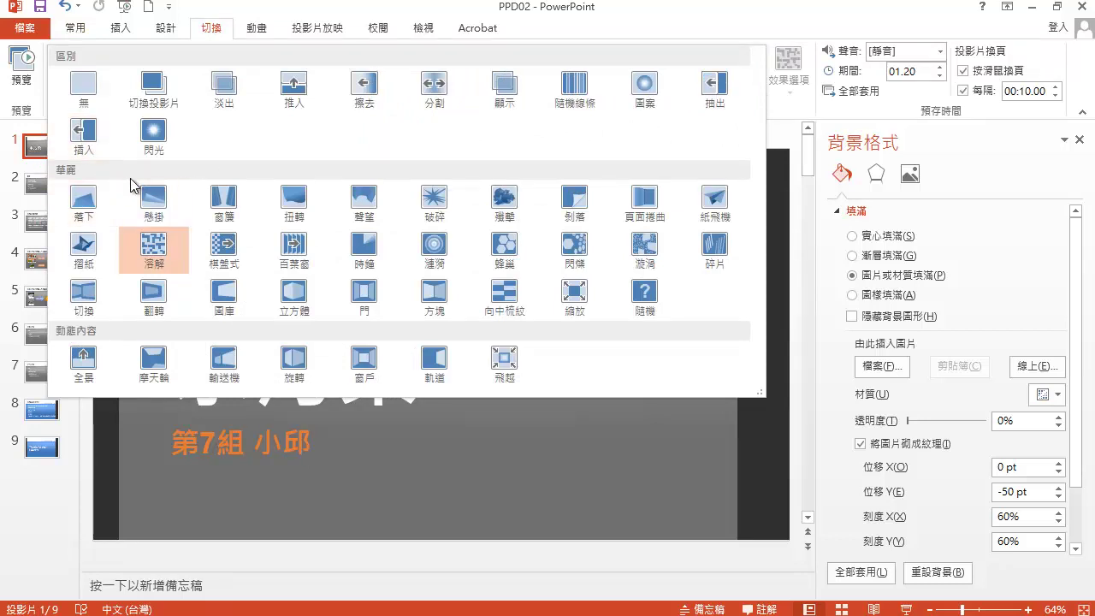
click(310, 296)
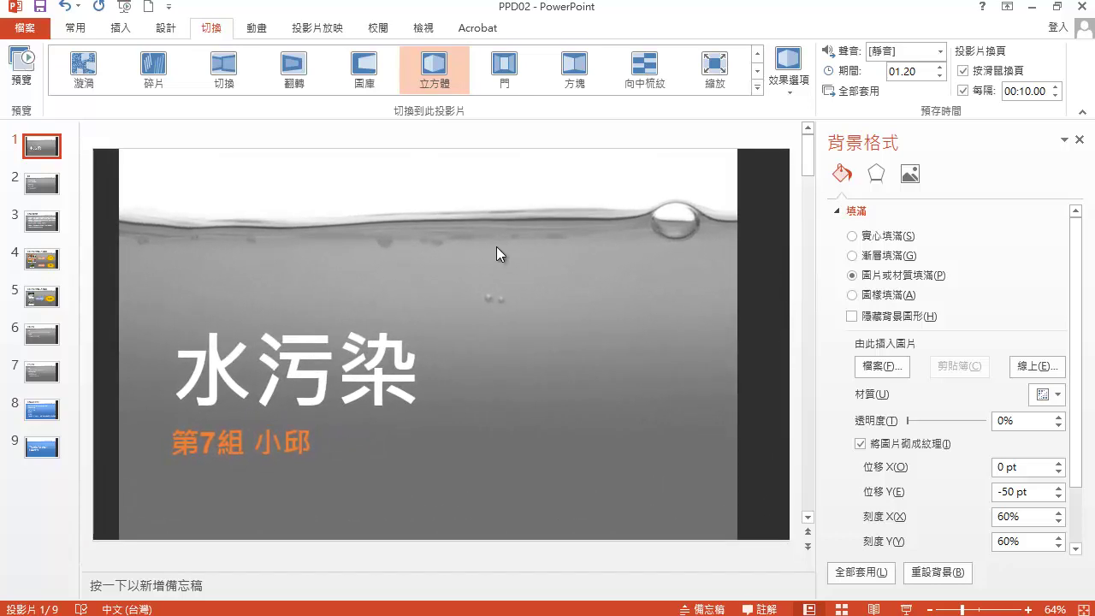
click(789, 79)
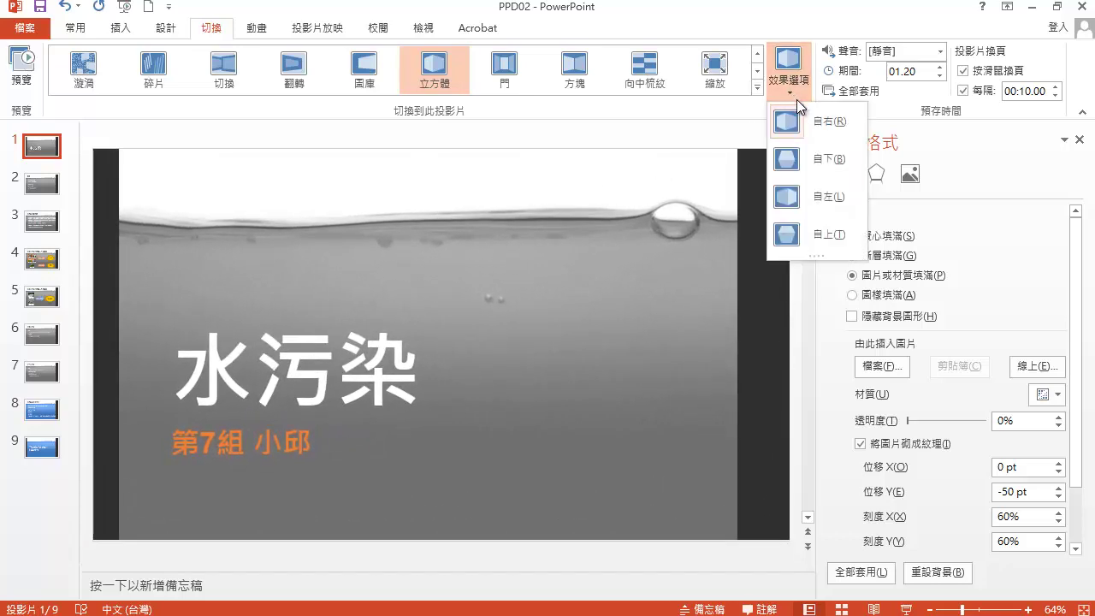
click(816, 198)
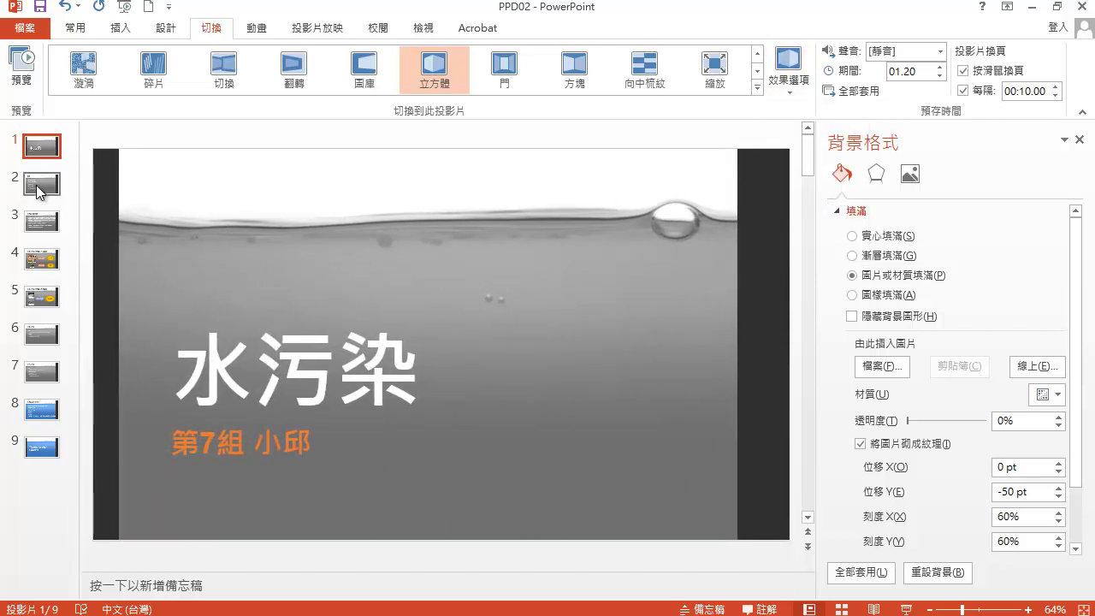
click(41, 188)
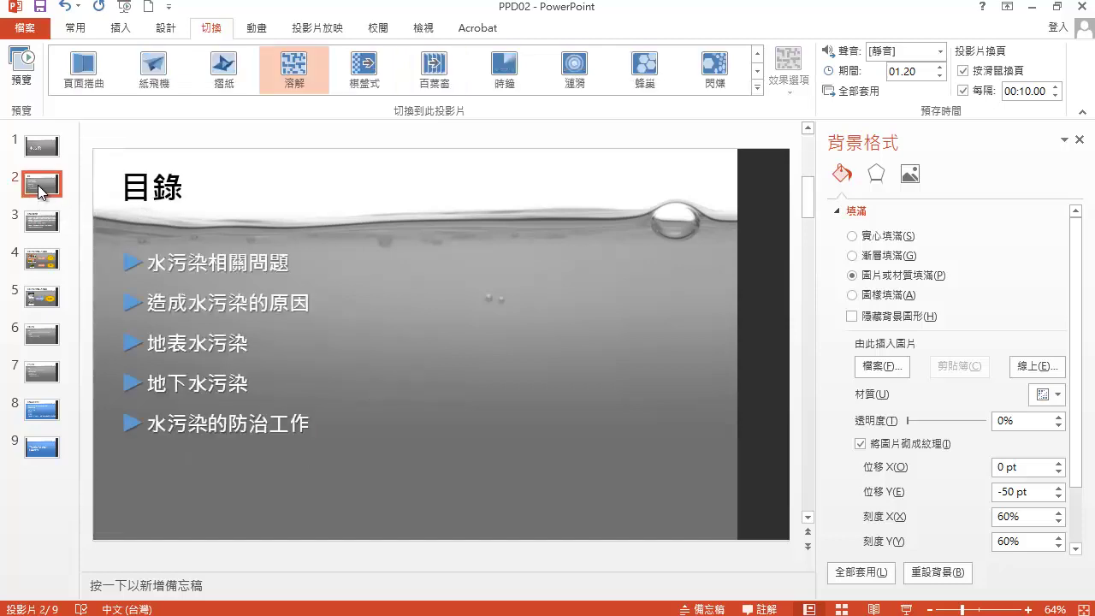
Step: Select slides 2–8 and apply the Rotate transition with the From Right effect
shift+click(47, 412)
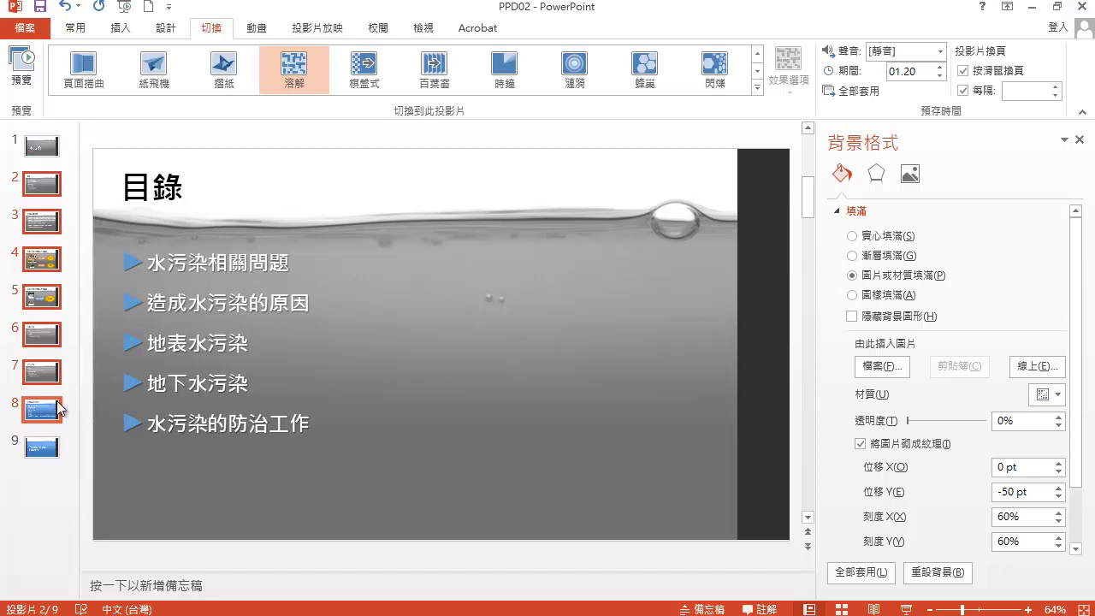
click(758, 88)
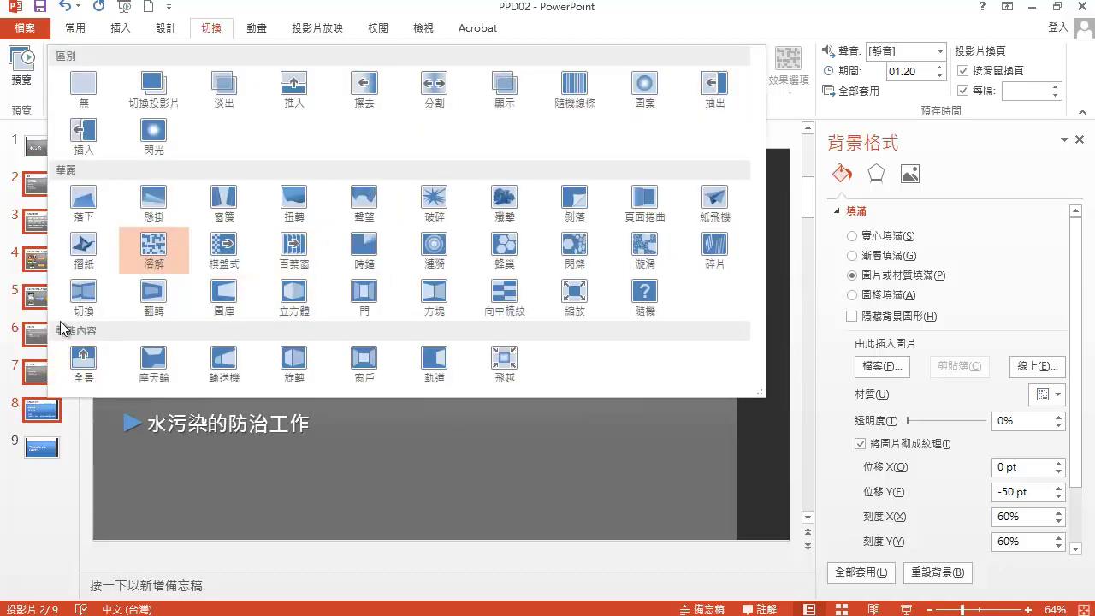
click(294, 363)
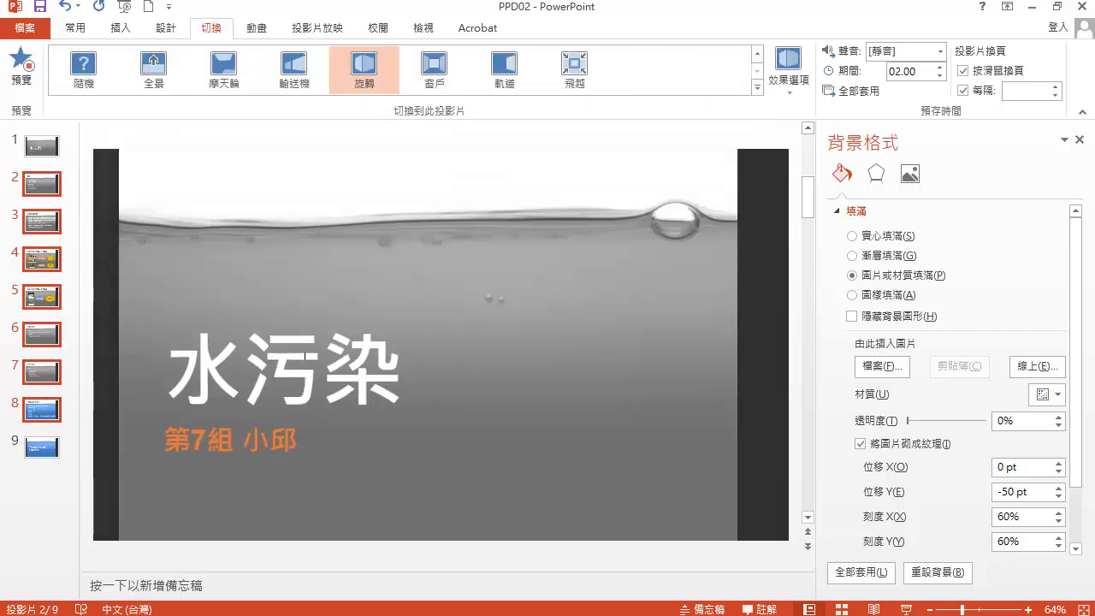
click(789, 94)
click(803, 126)
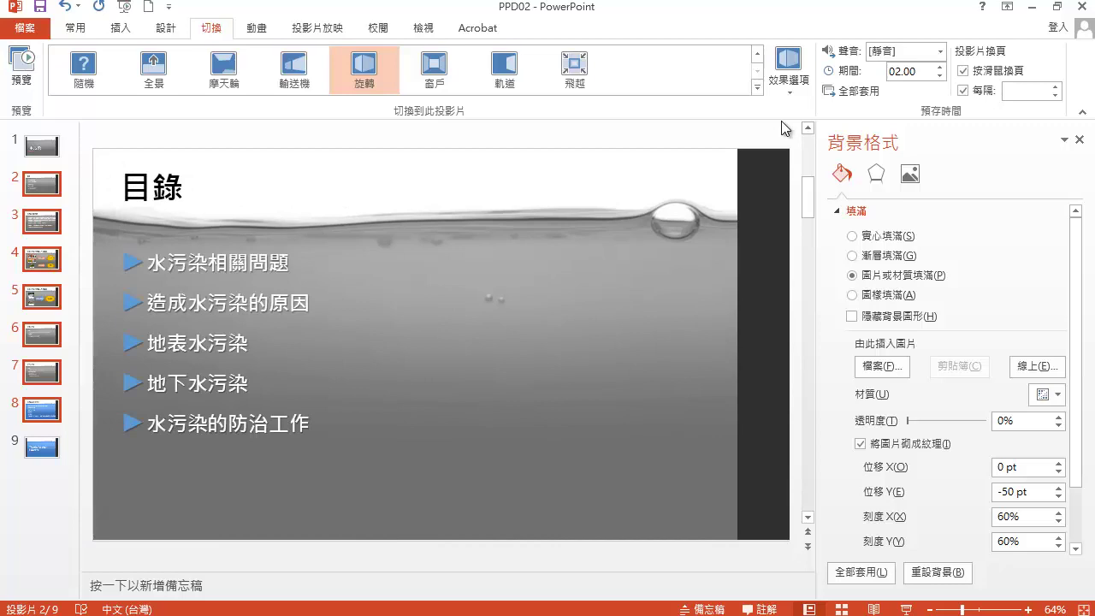
click(38, 454)
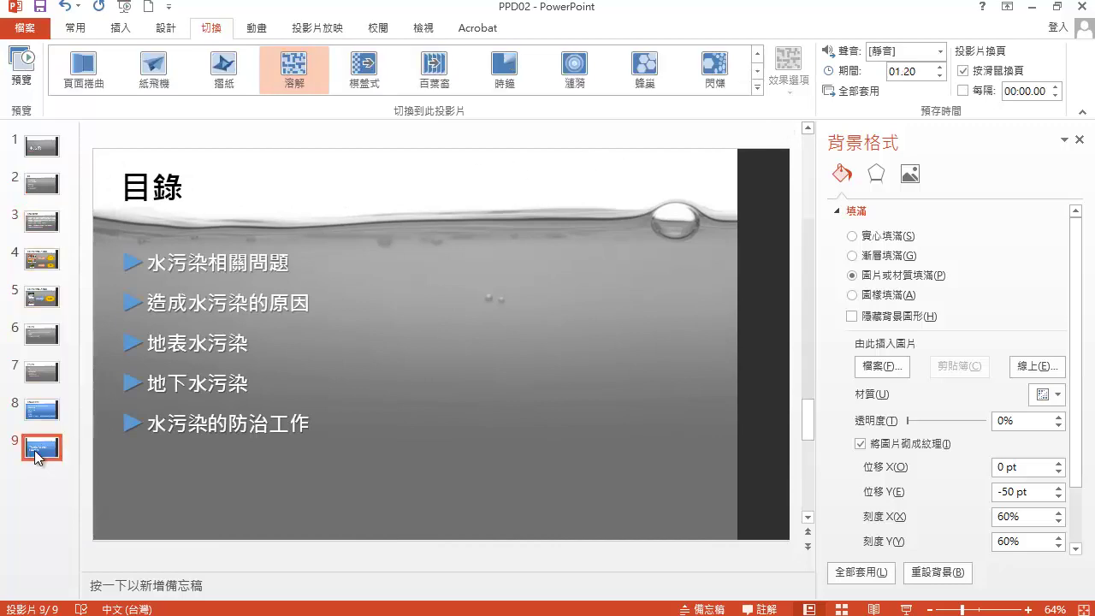
Step: Apply the Cube transition with the From Right effect to slide 9
click(759, 88)
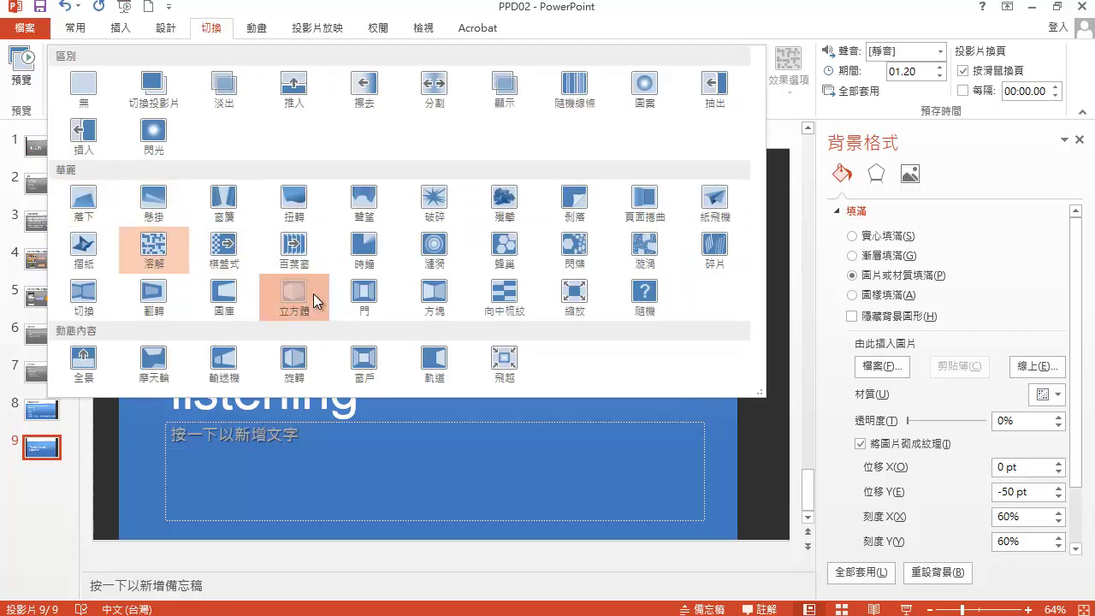
click(314, 293)
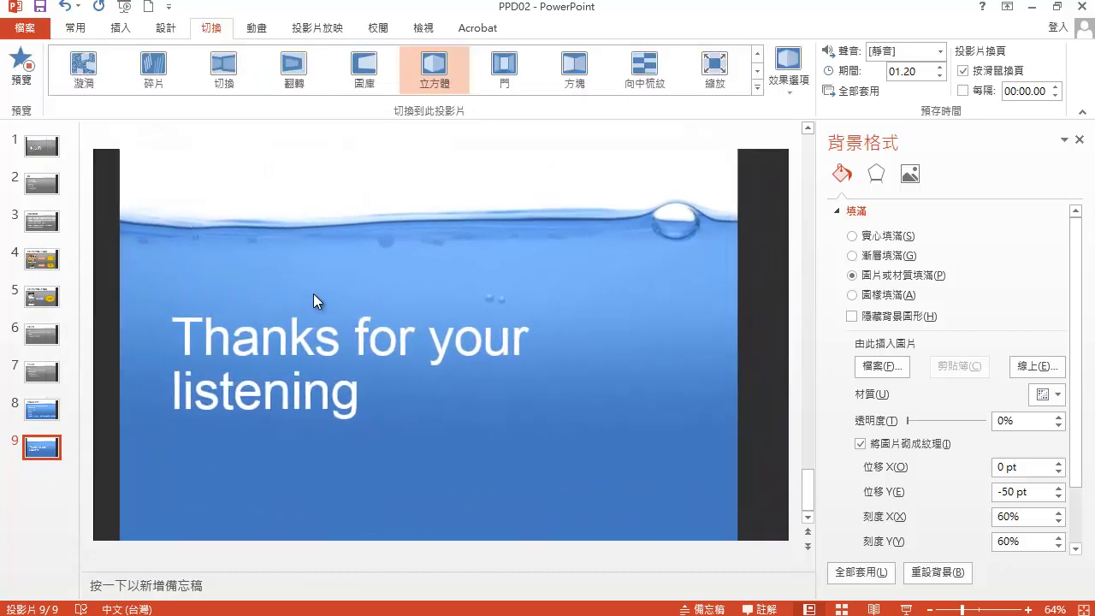
click(795, 92)
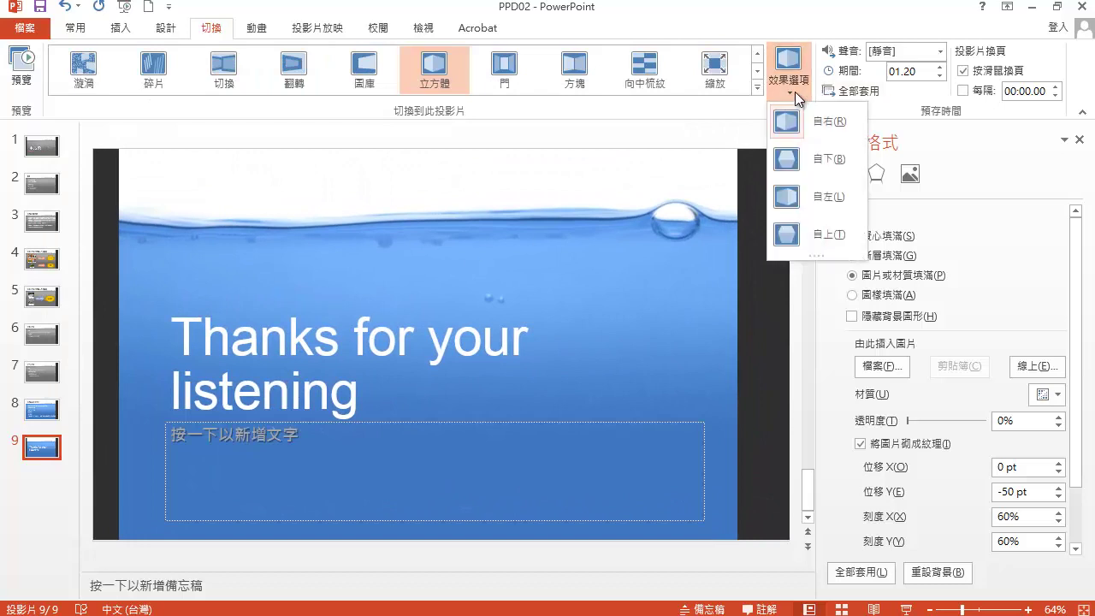
click(822, 127)
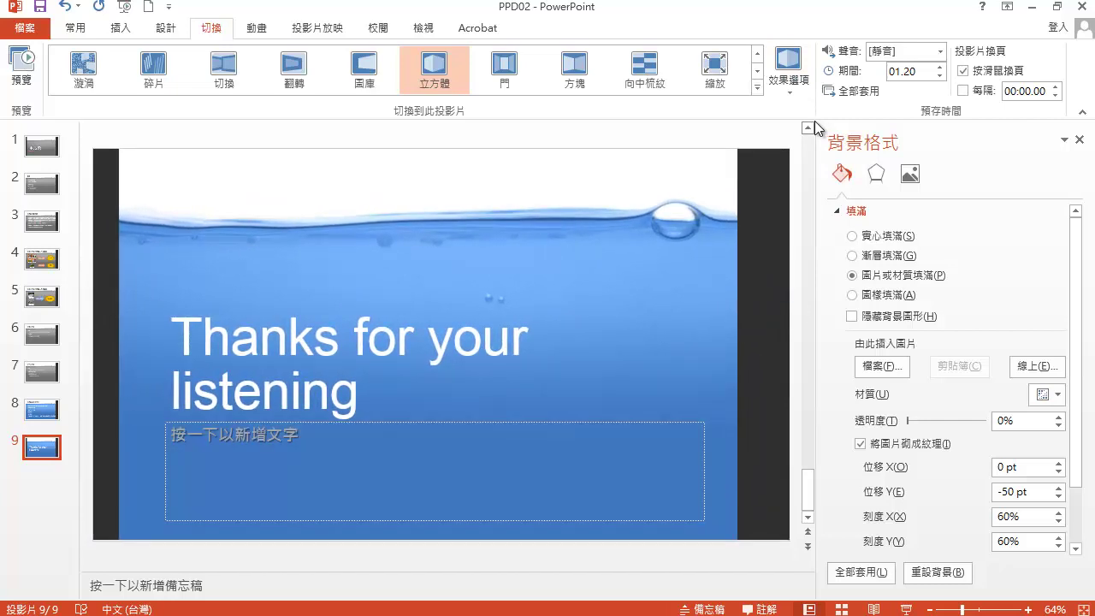
click(44, 337)
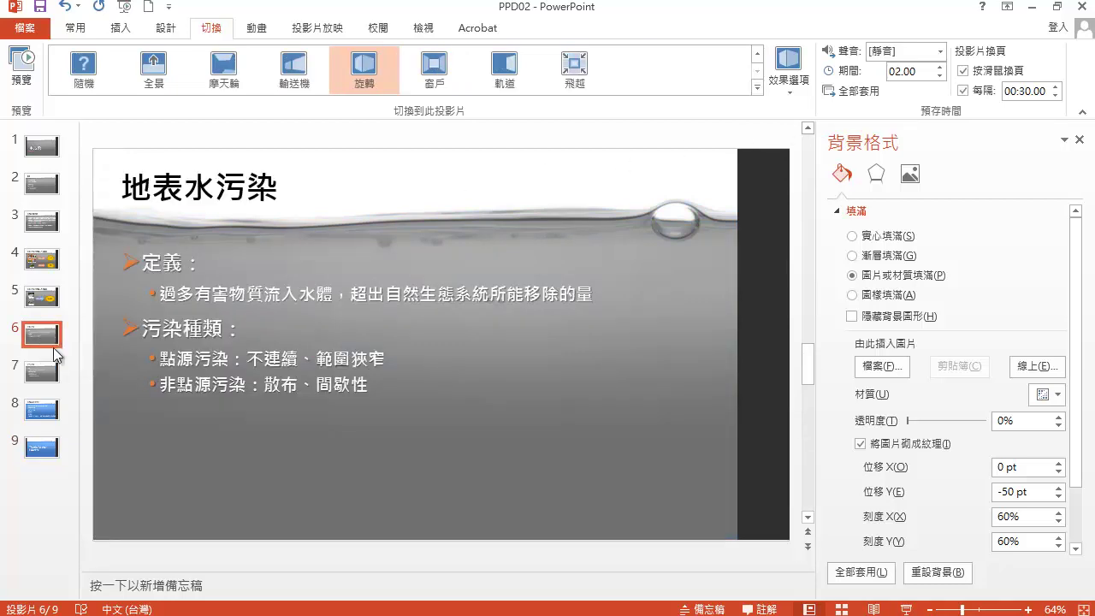
Step: Select slides 6 and 7 and change their After timing from 00:30.00 to 00:20.00
ctrl+click(48, 381)
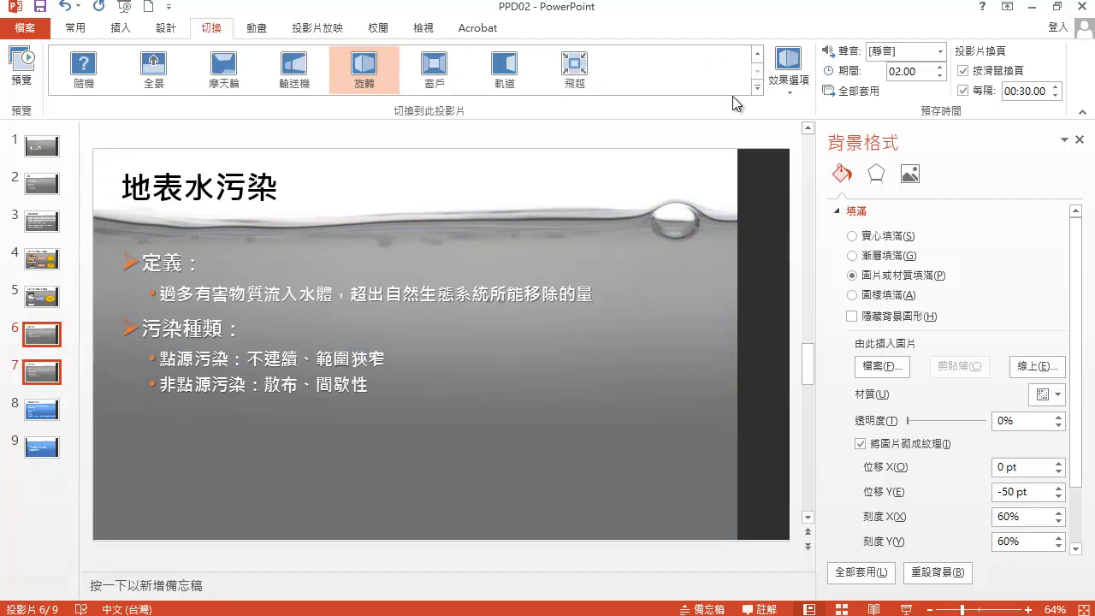
double_click(1023, 92)
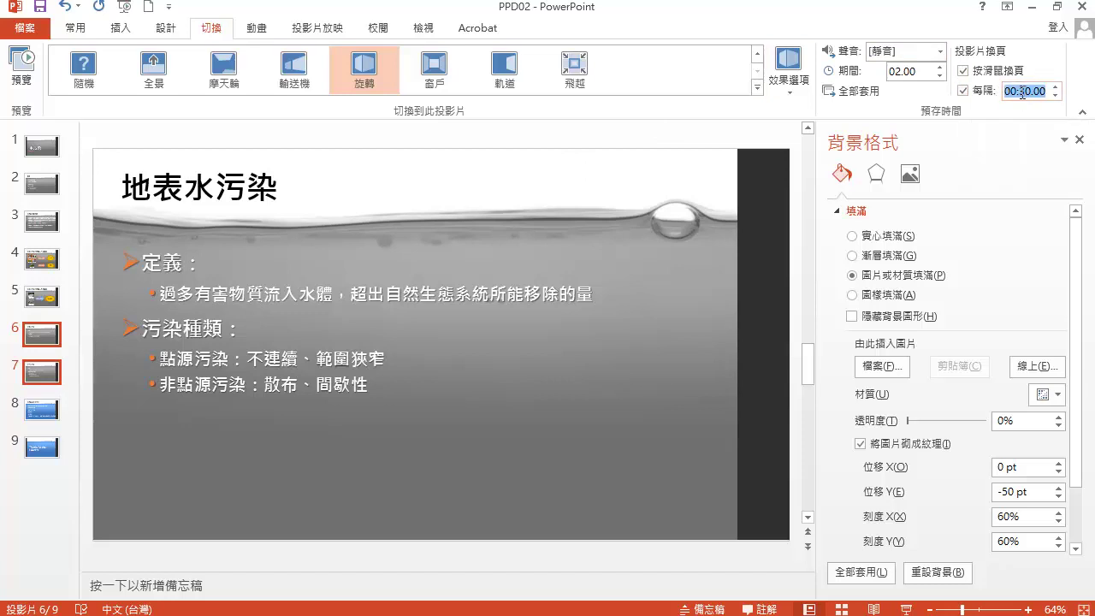
click(1023, 93)
key(BackSpace)
text(2)
Step: In Set Up Slide Show, choose 'Using timings, if present' to advance slides
click(322, 32)
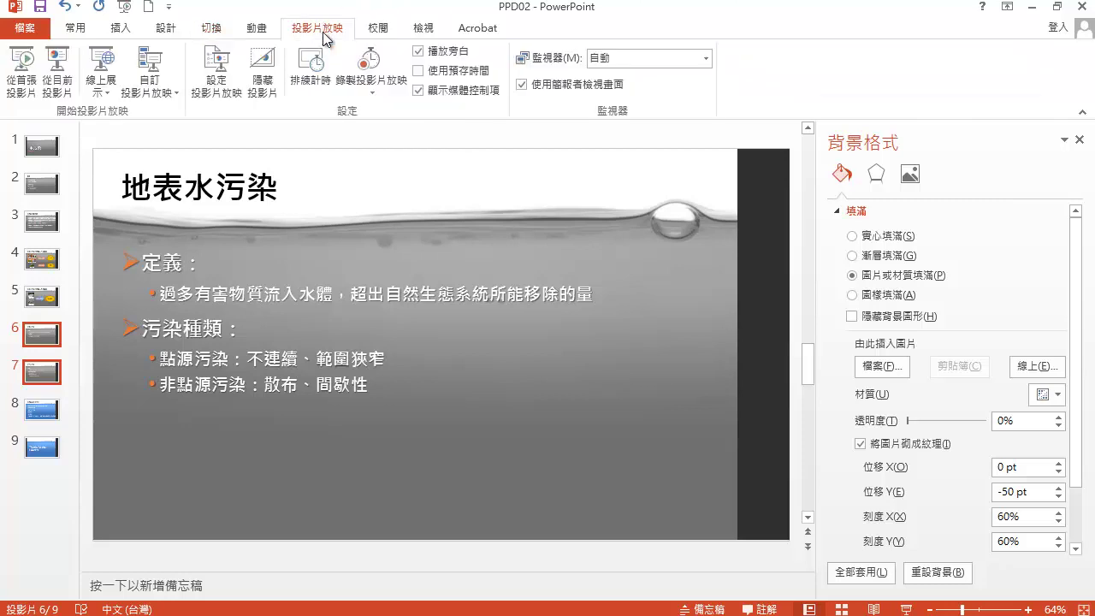
click(239, 71)
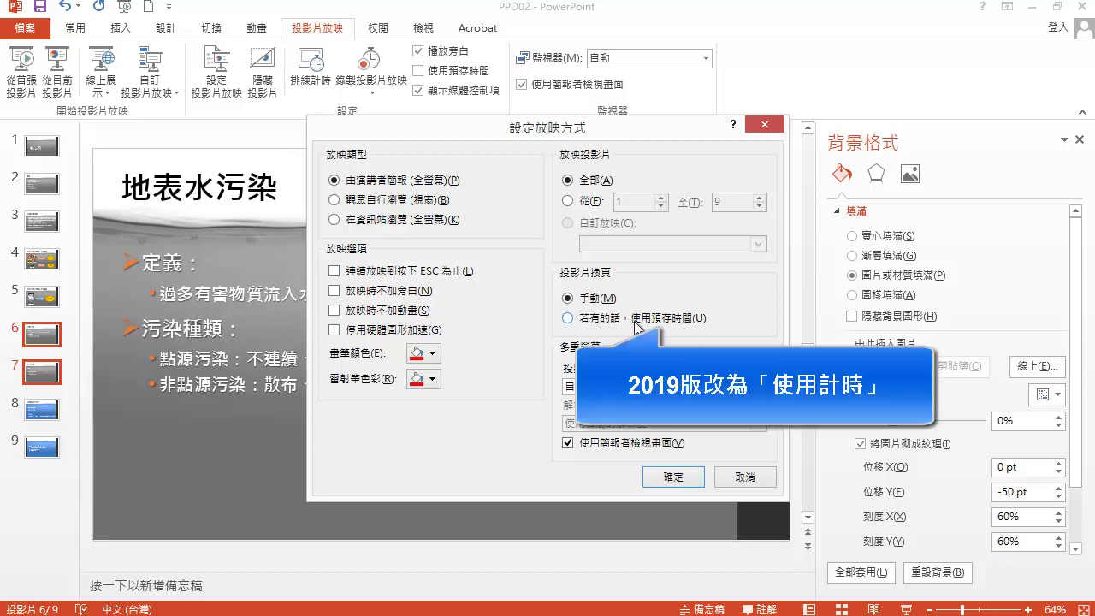
click(569, 318)
click(688, 475)
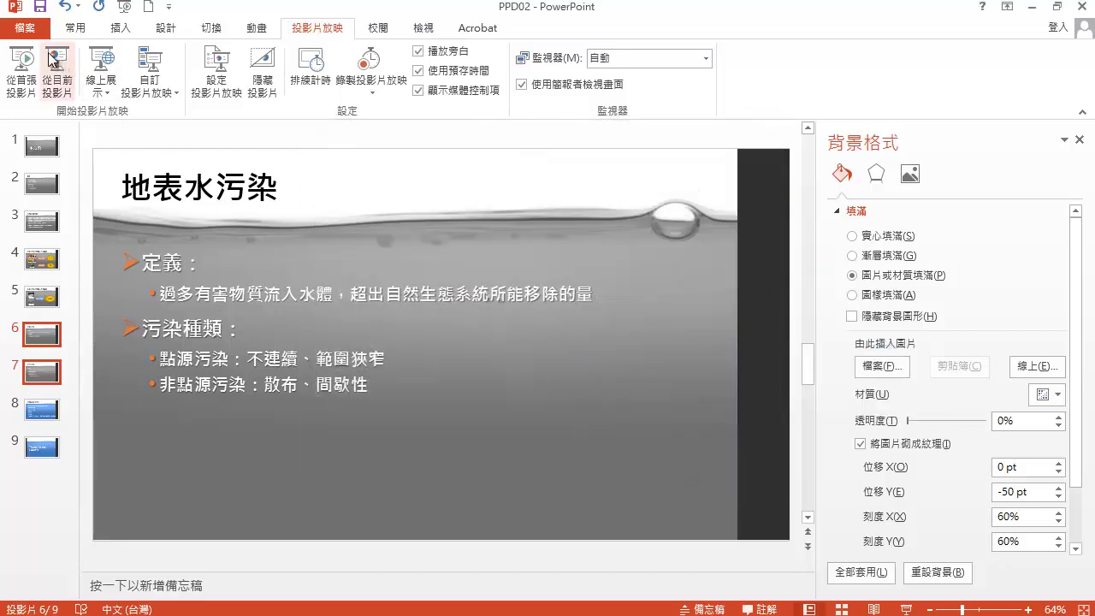
click(27, 27)
Step: Save the presentation to the PP02 folder, renaming the file from PPD02 to PPA02
click(82, 199)
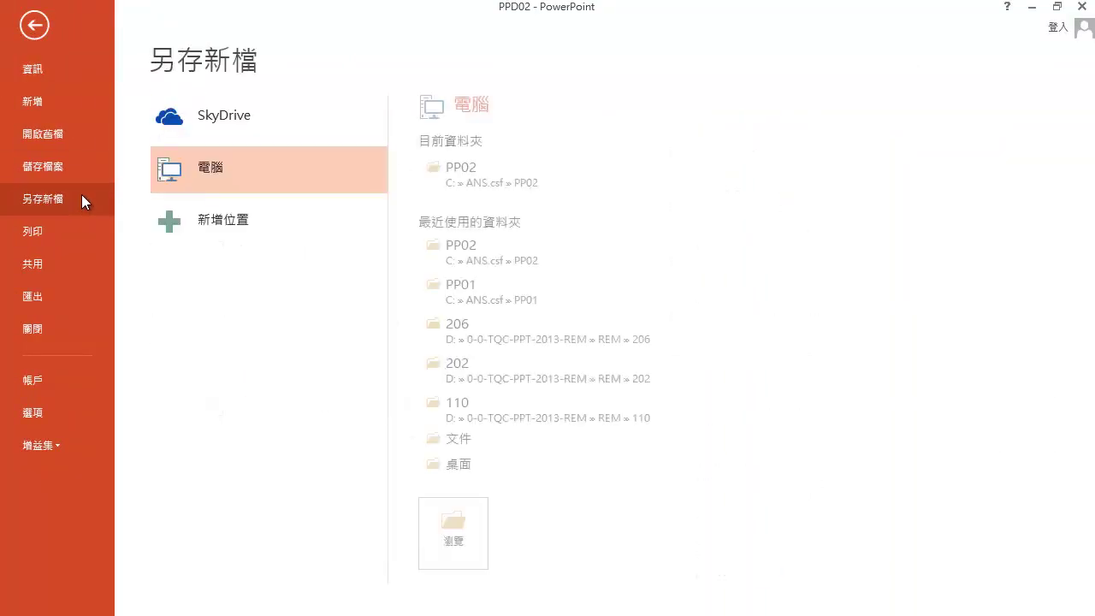
click(537, 185)
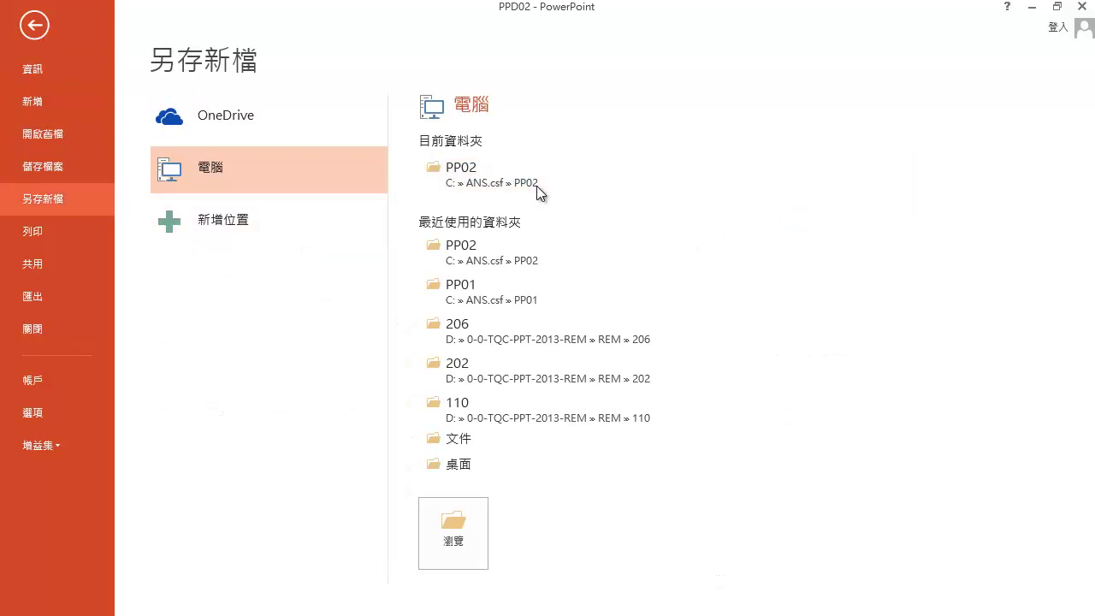
click(129, 317)
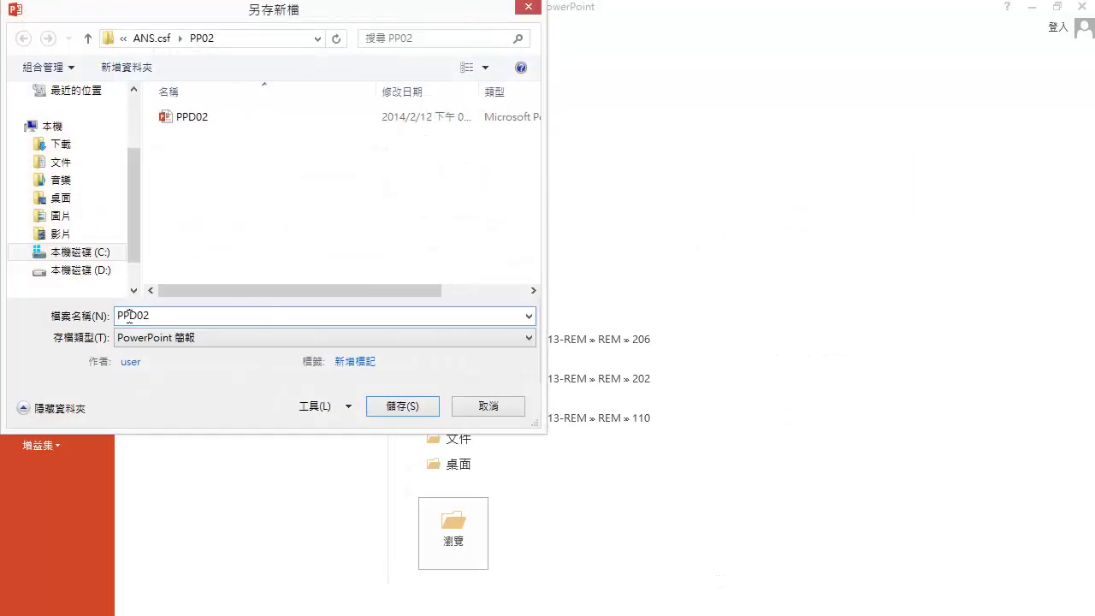
key(Delete)
text(A)
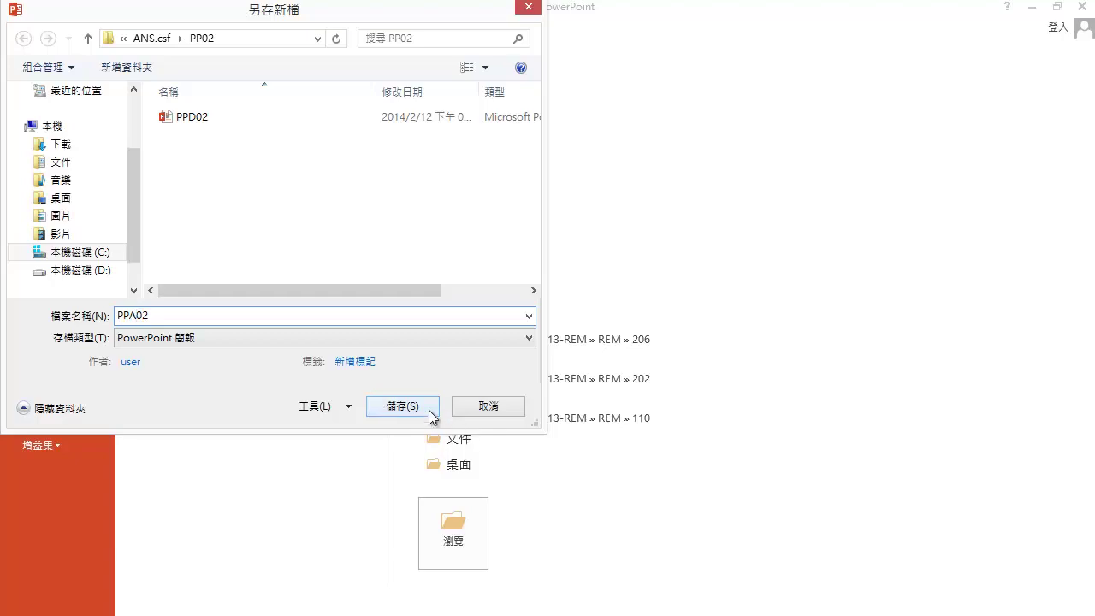